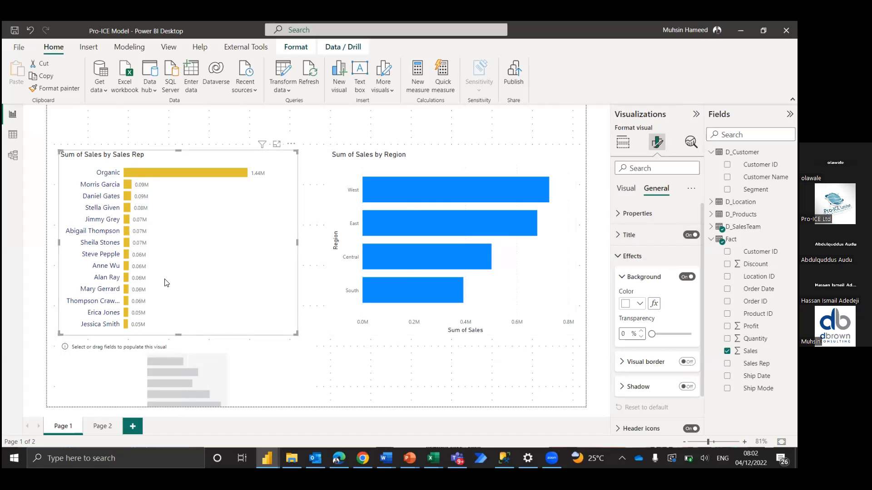
Fill the Sum of Sales by Sales Rep chart's background with the lightest orange tint and turn on its visual border
left_click(640, 304)
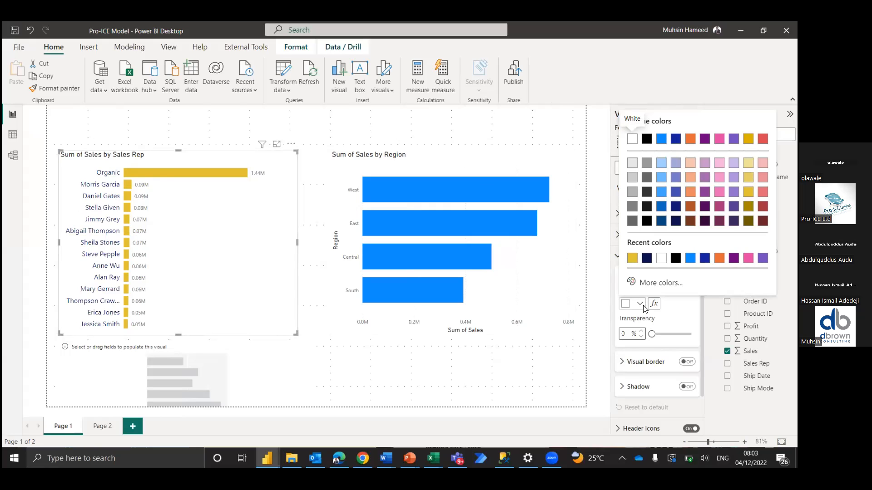
left_click(691, 177)
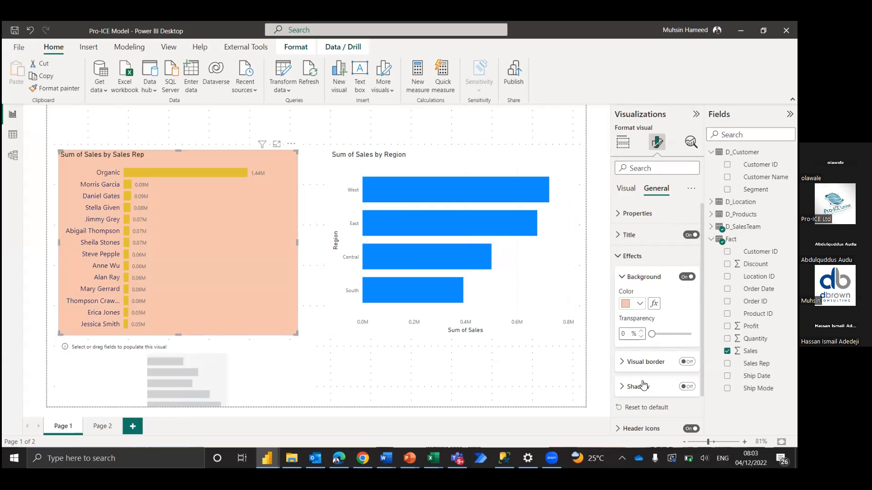
left_click(689, 365)
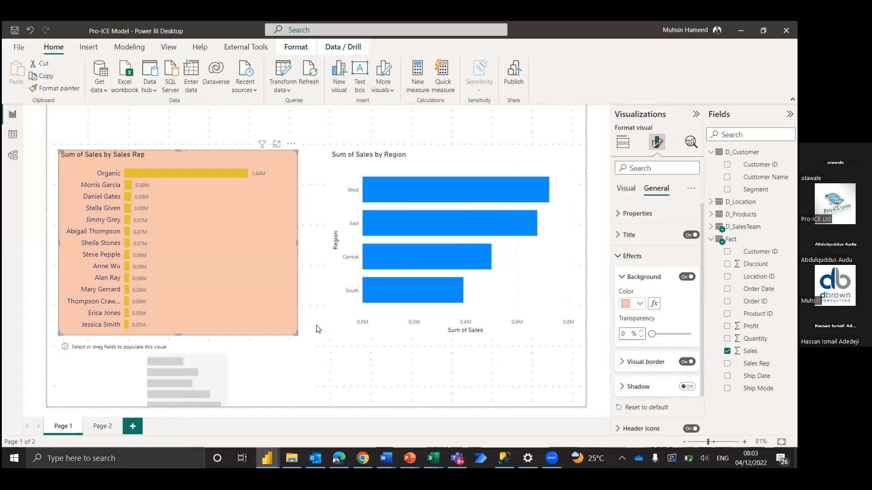
Set the Sales Rep chart's border color to the darkest yellow shade and its rounded corners to 25 px
left_click(623, 366)
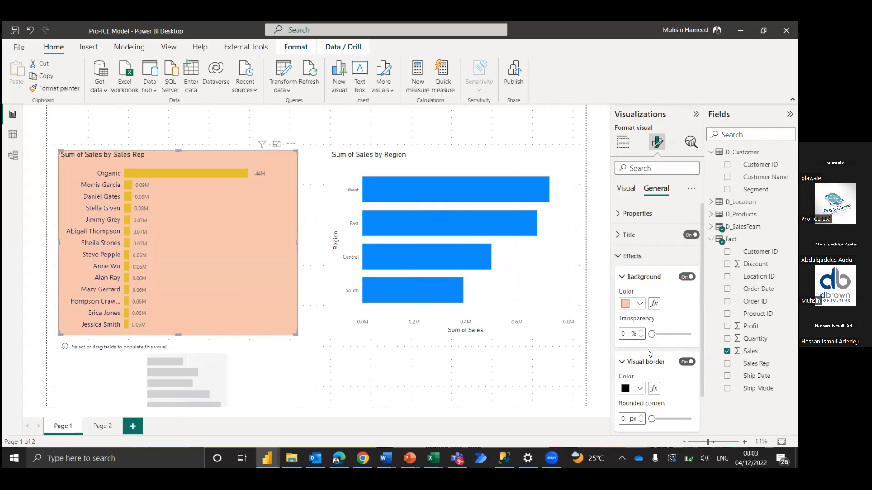
scroll(666, 348, "down", 2)
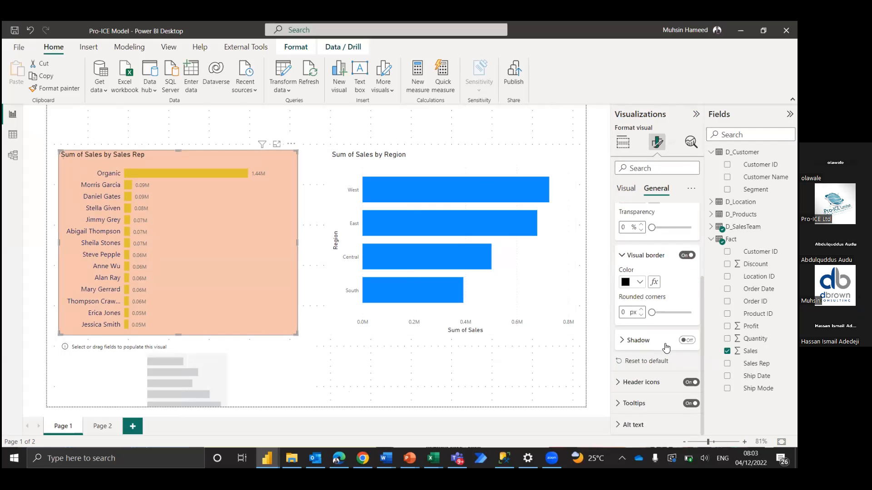
left_click(641, 282)
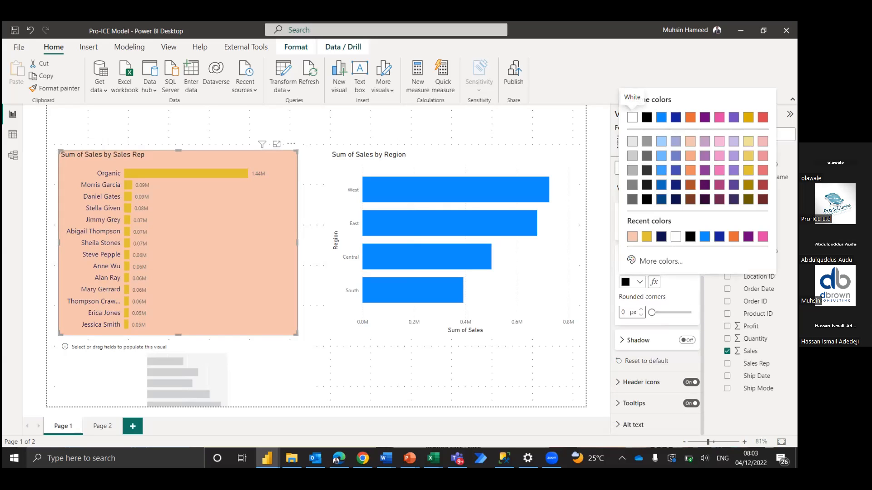
left_click(747, 199)
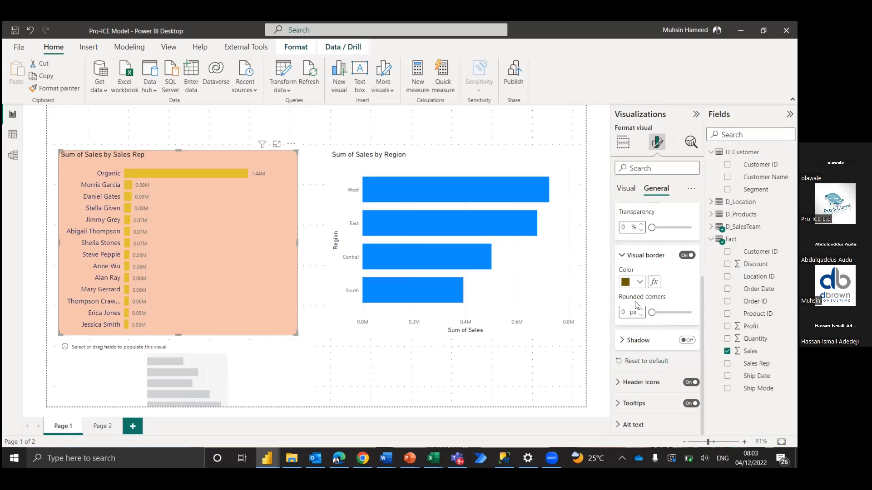
double_click(625, 311)
type("25")
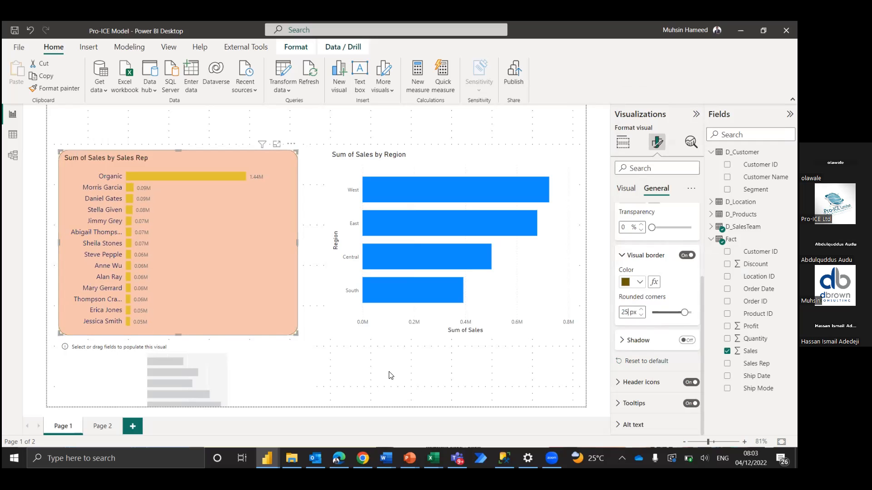
left_click(336, 373)
Turn on the shadow effect for the Sum of Sales by Sales Rep chart, keeping the Bottom right position
left_click(83, 205)
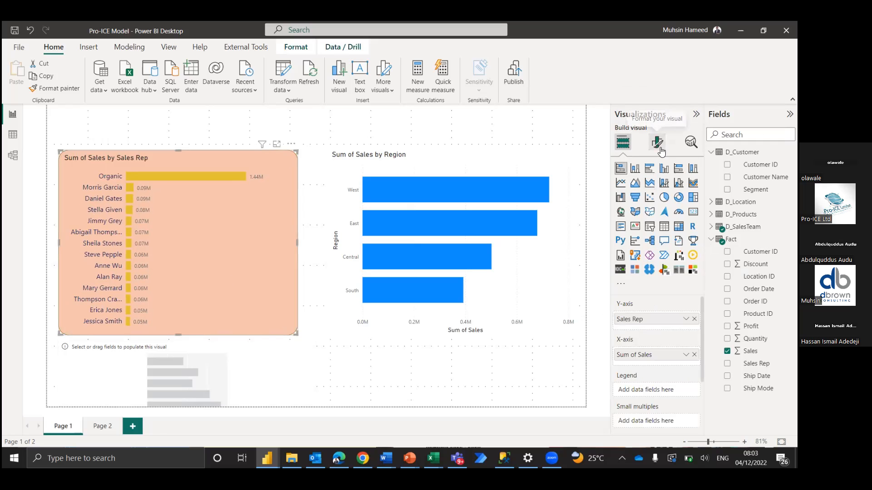
left_click(661, 151)
left_click(658, 189)
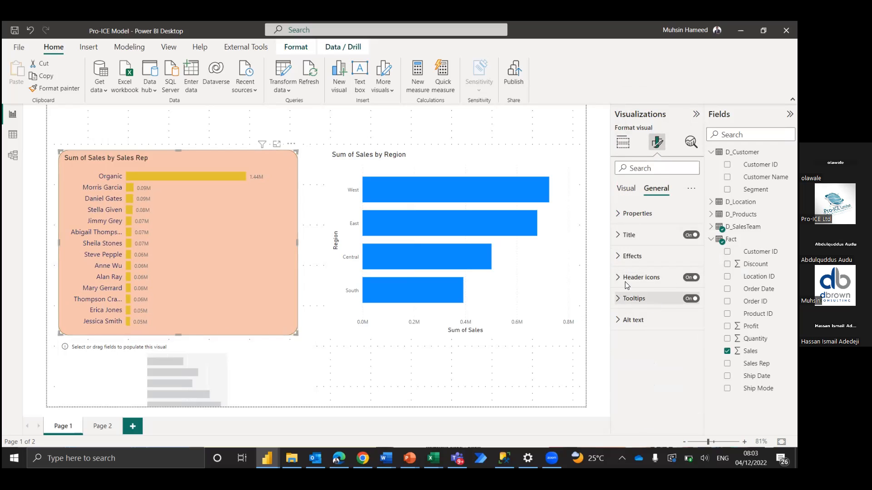
left_click(647, 260)
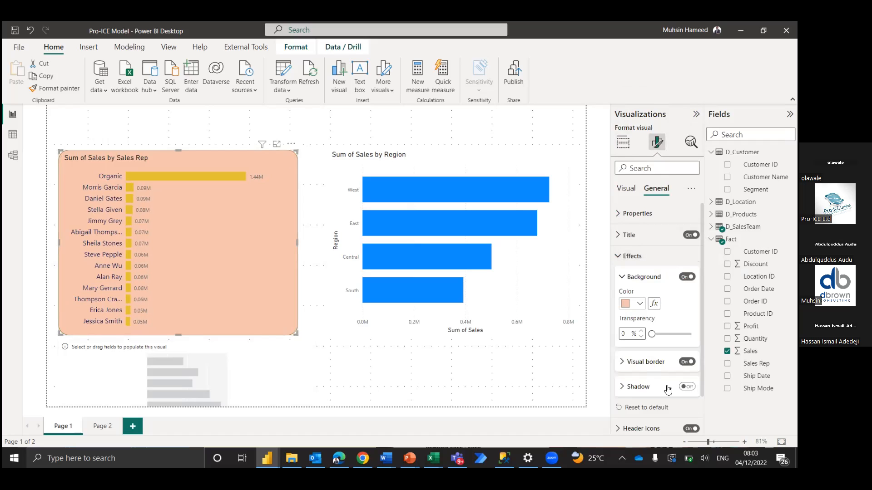
left_click(687, 387)
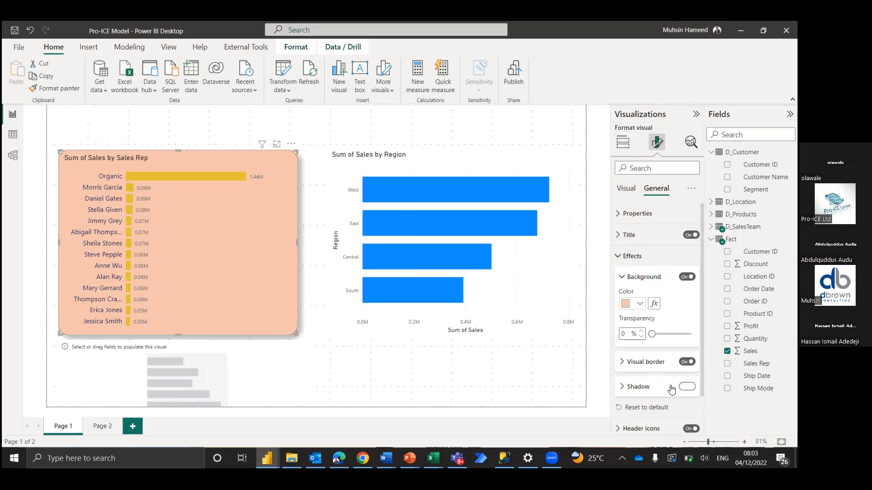
left_click(621, 387)
scroll(658, 357, "down", 3)
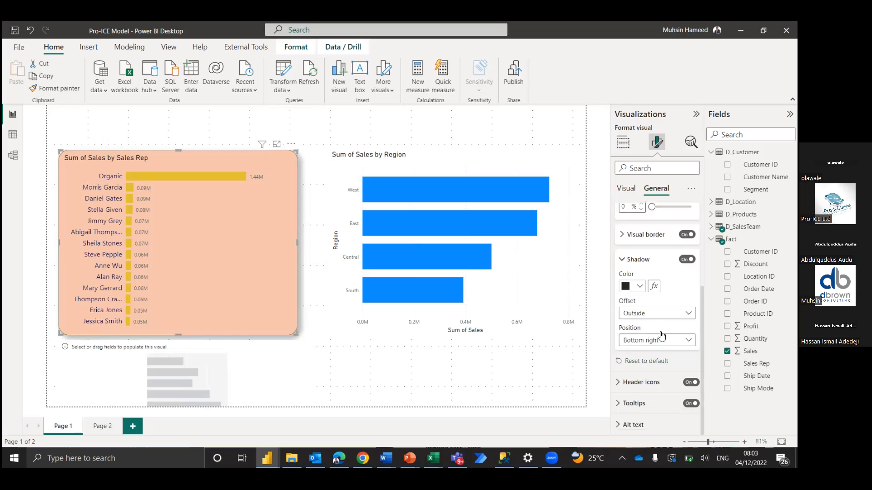
left_click(684, 343)
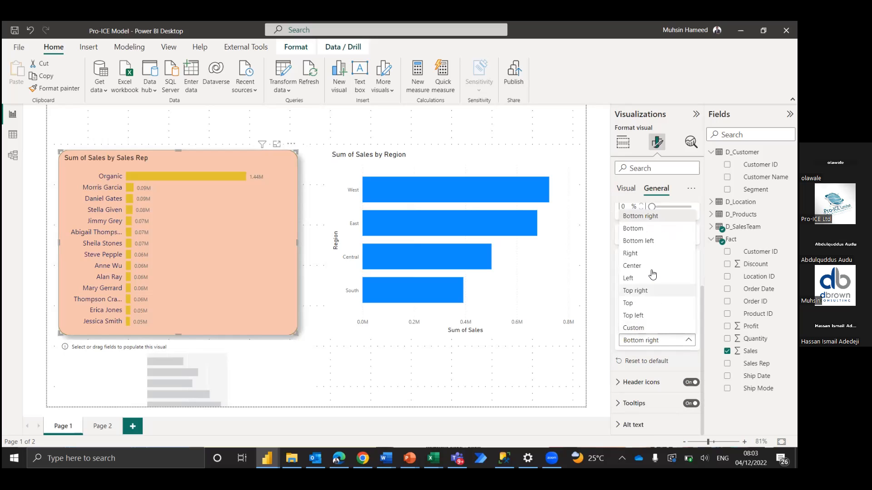
key("Escape")
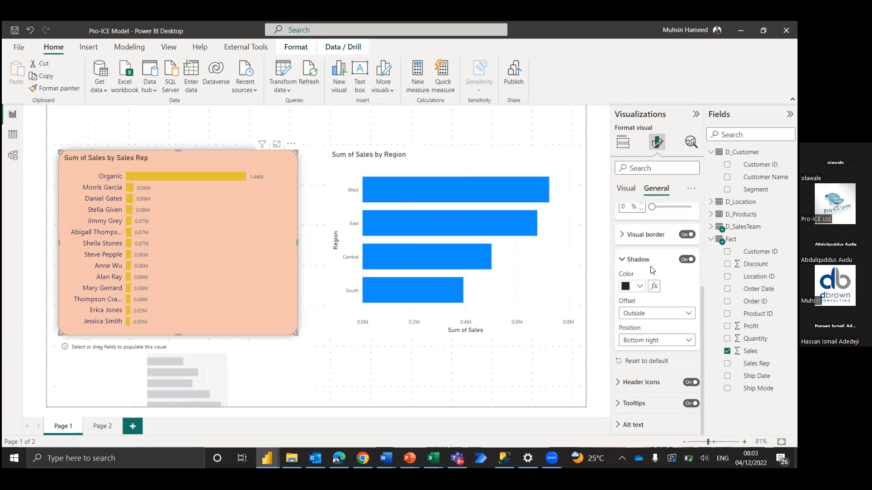
left_click(333, 371)
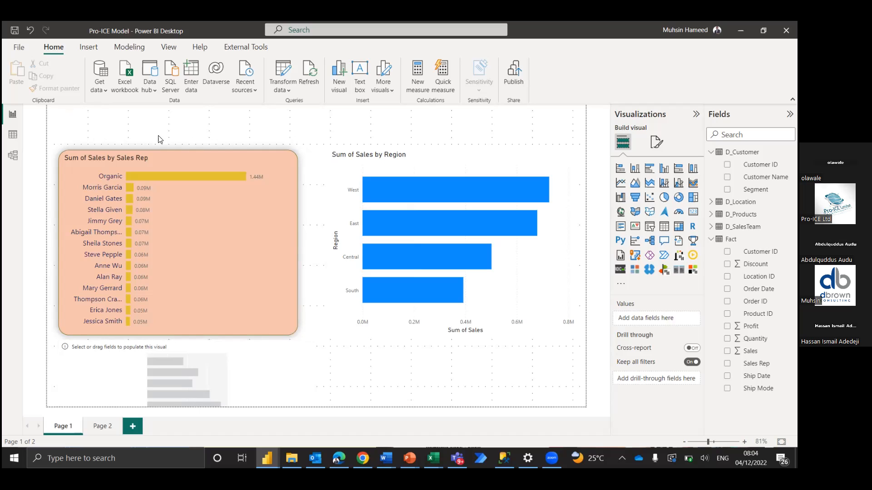
Insert a text box and move it to the report page's upper-left corner, above the Sales Rep chart
left_click(89, 47)
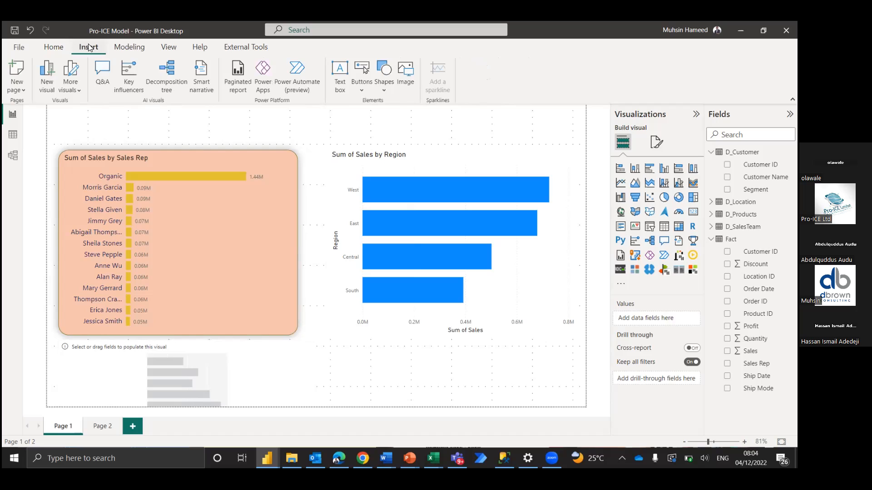
left_click(338, 76)
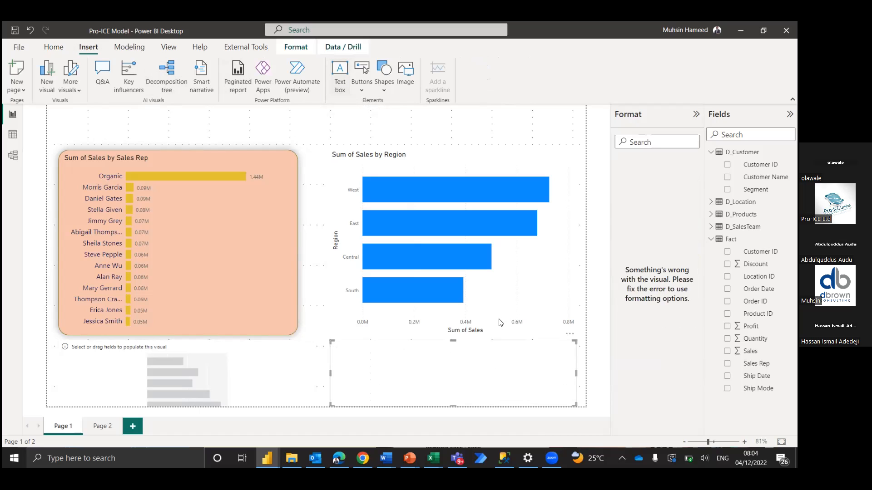
left_click(474, 342)
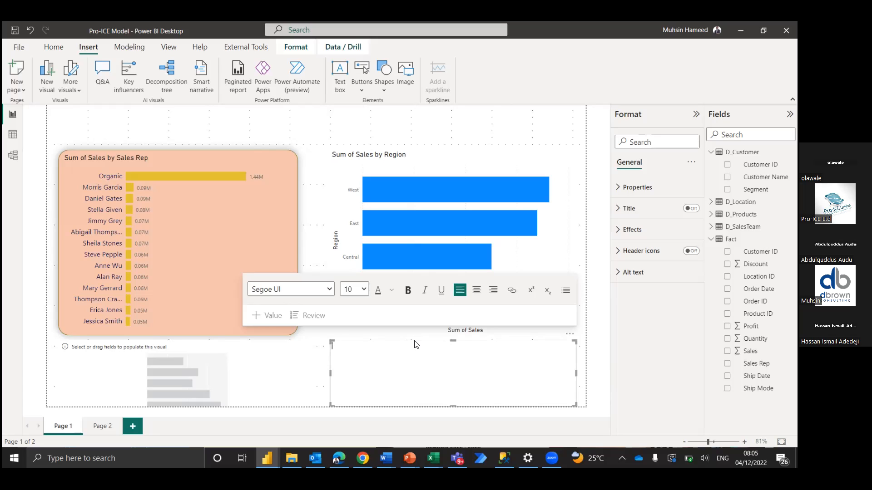
left_click_drag(414, 342, 124, 91)
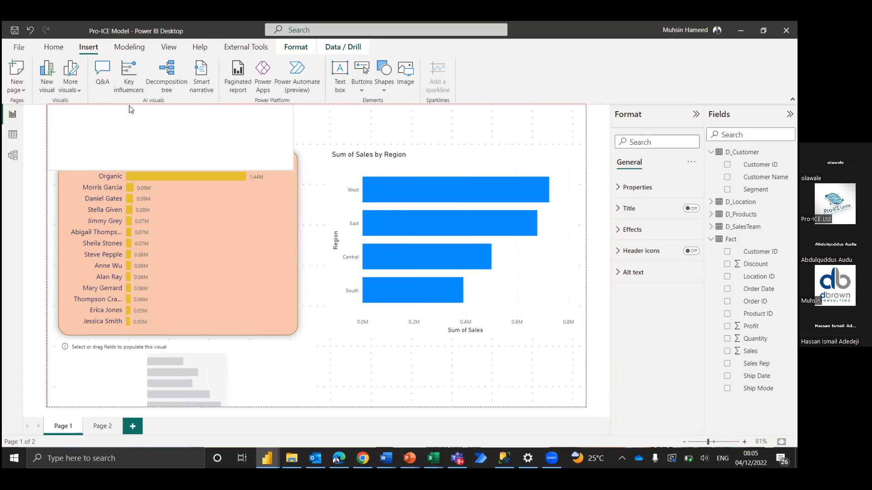
left_click(134, 151)
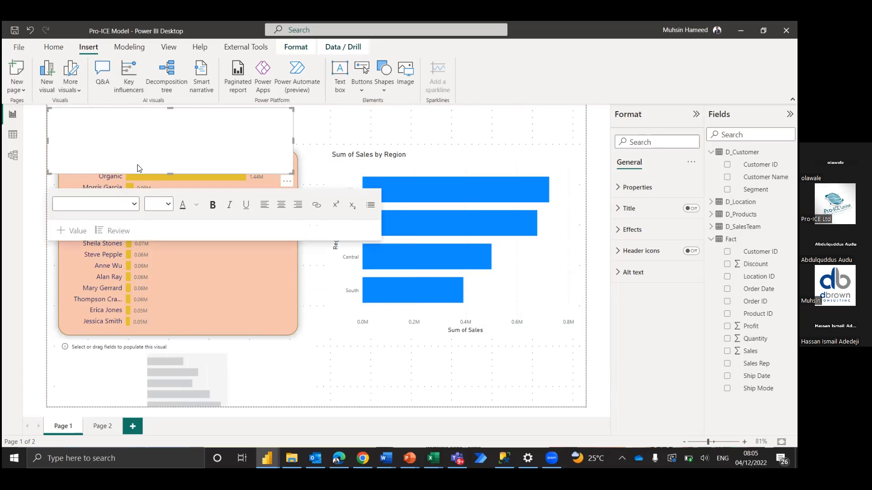
Reduce the text box's height to clear the chart below and enter the title "Training Report" in it
left_click_drag(172, 174, 171, 140)
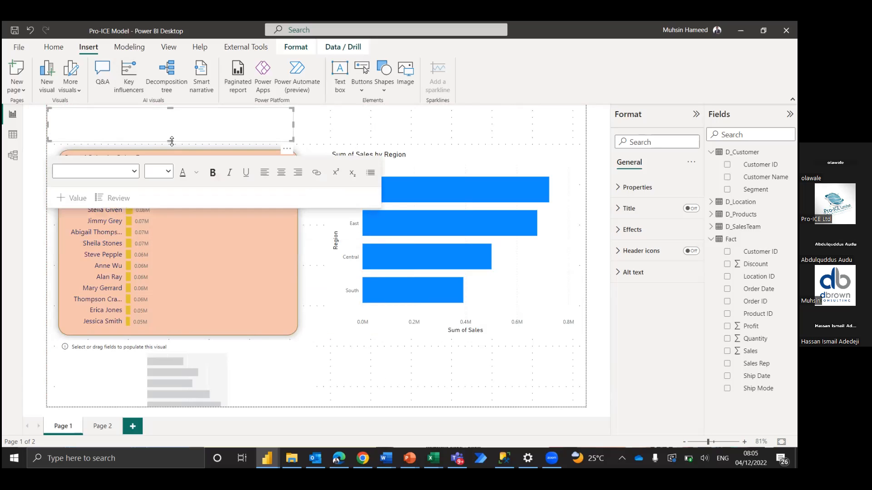
left_click(116, 111)
type("Training Report")
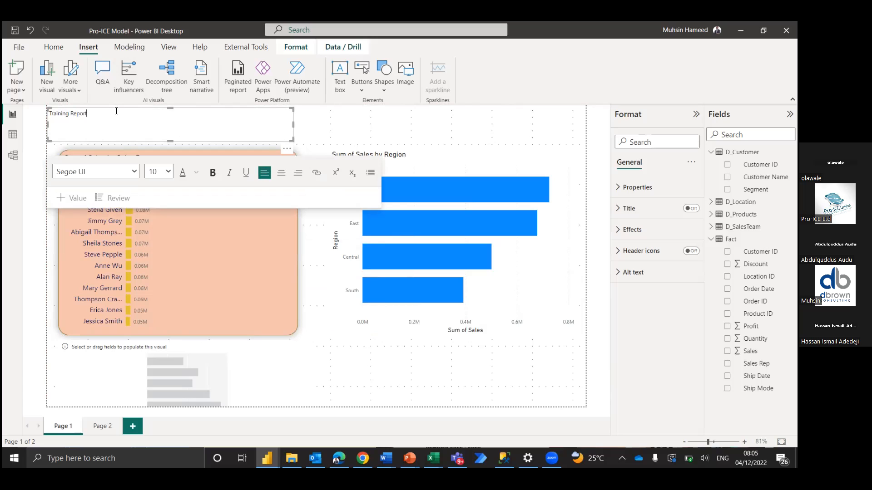
Format the "Training Report" title as size 14, dark red, bold and centered
key("ctrl+a")
left_click(169, 172)
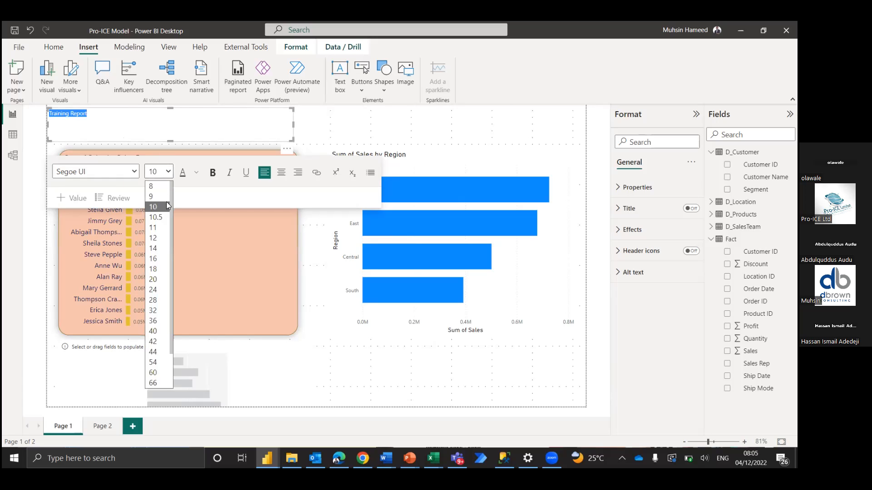
left_click(164, 251)
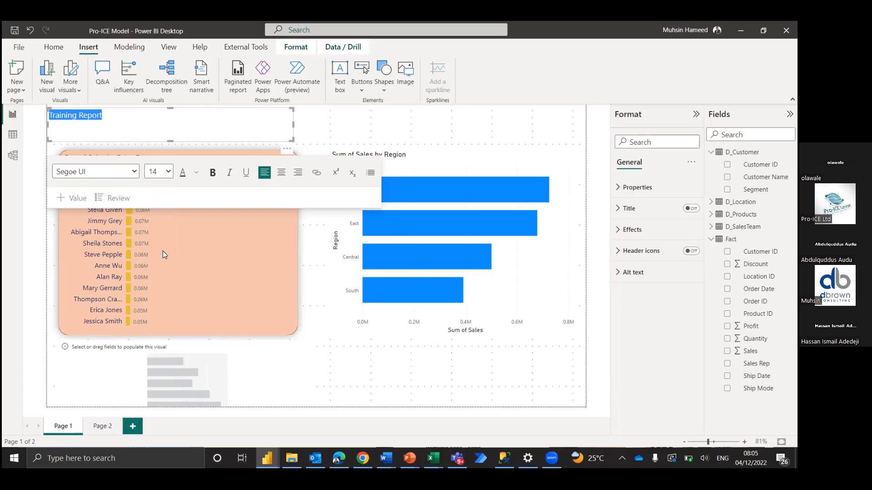
left_click(197, 173)
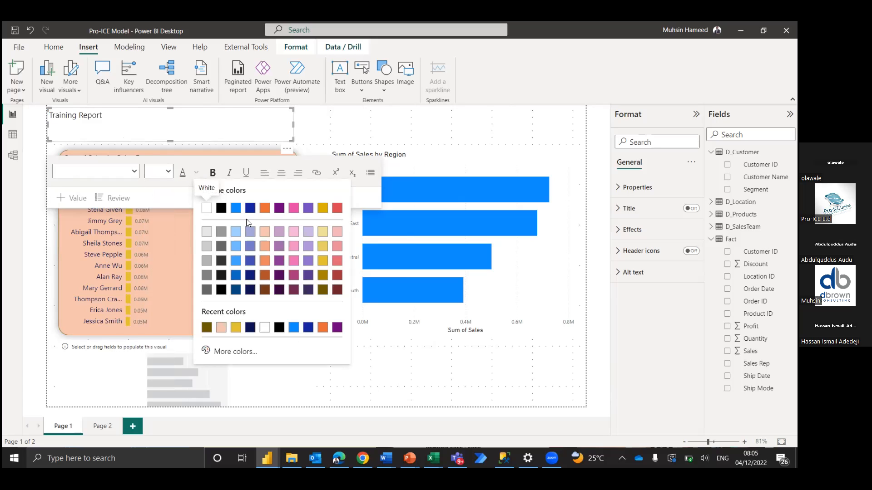
left_click(338, 289)
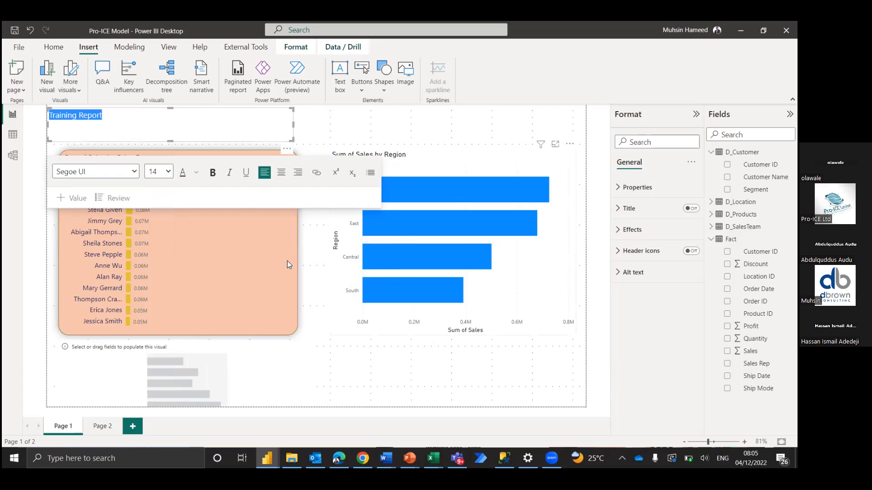
left_click(212, 173)
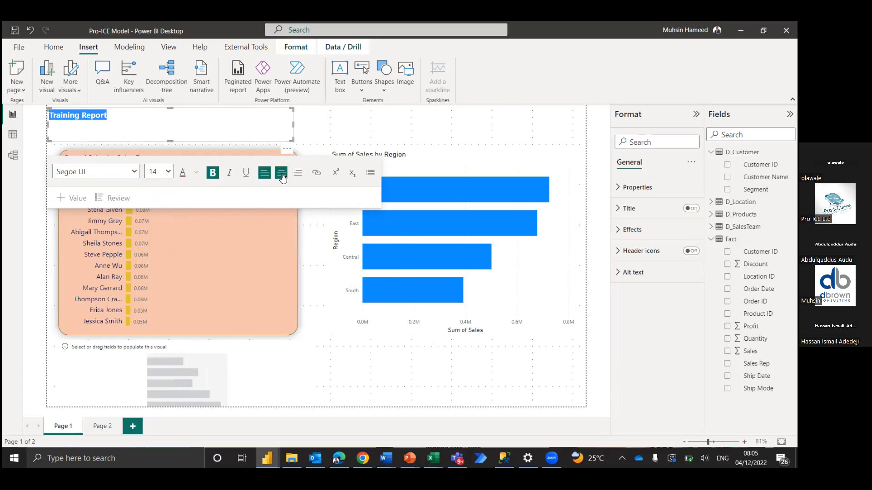
left_click(281, 173)
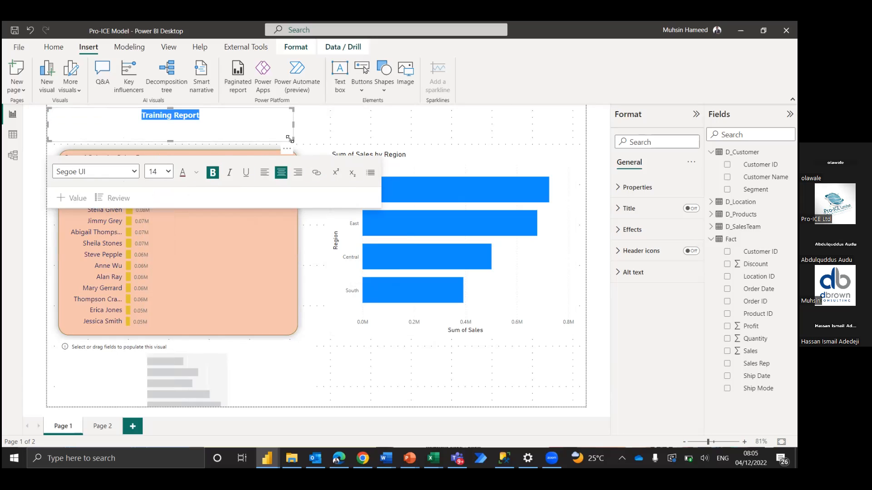
Shrink the title text box in height and width so it fits closely around "Training Report"
left_click_drag(292, 140, 288, 127)
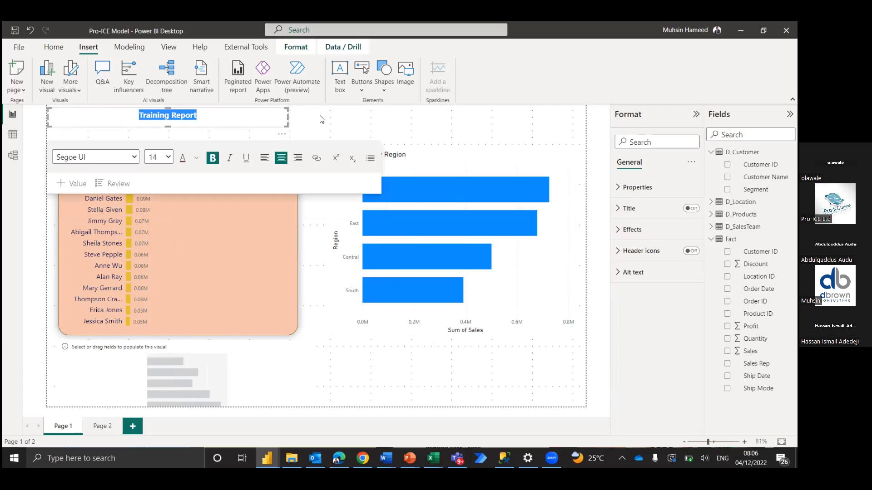
left_click(321, 119)
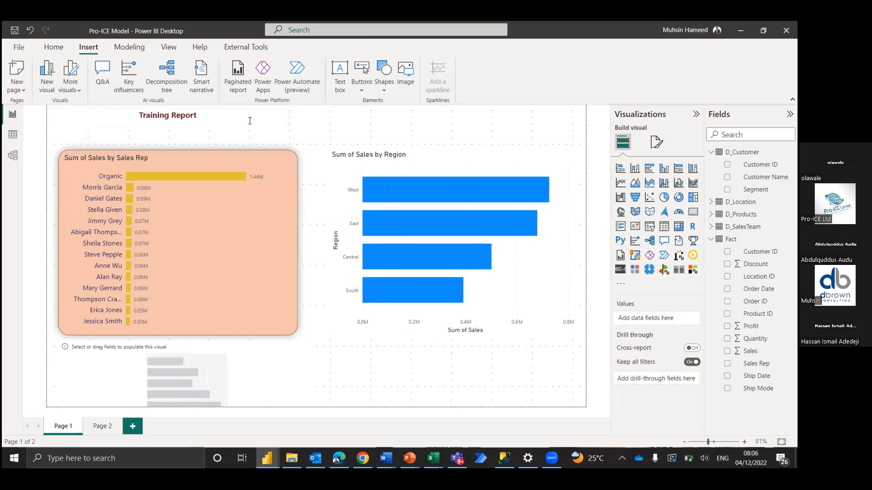
left_click(283, 117)
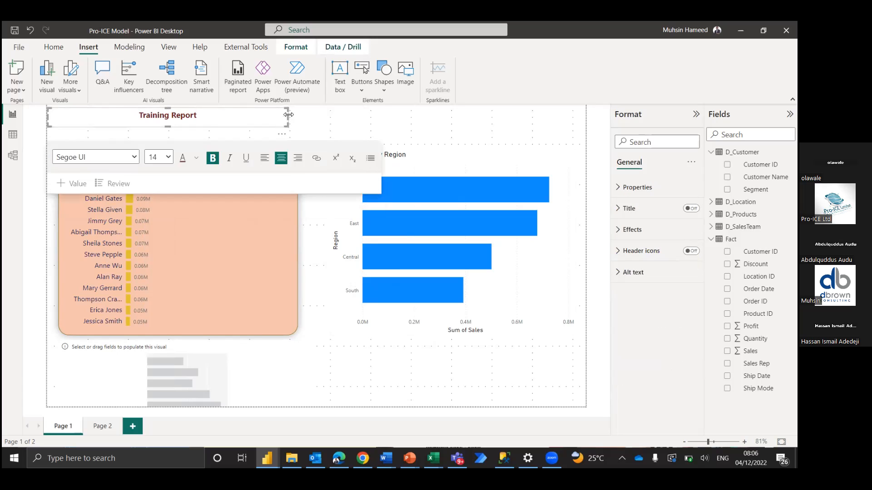
left_click_drag(287, 116, 156, 120)
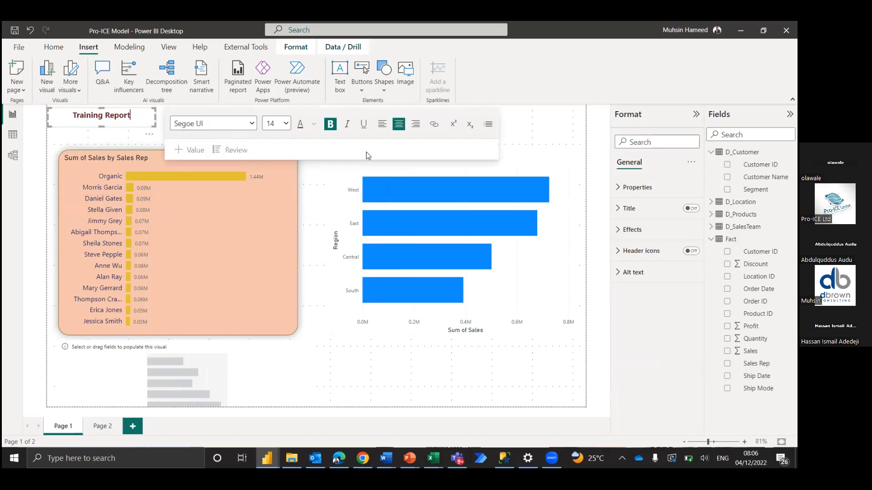
left_click(520, 117)
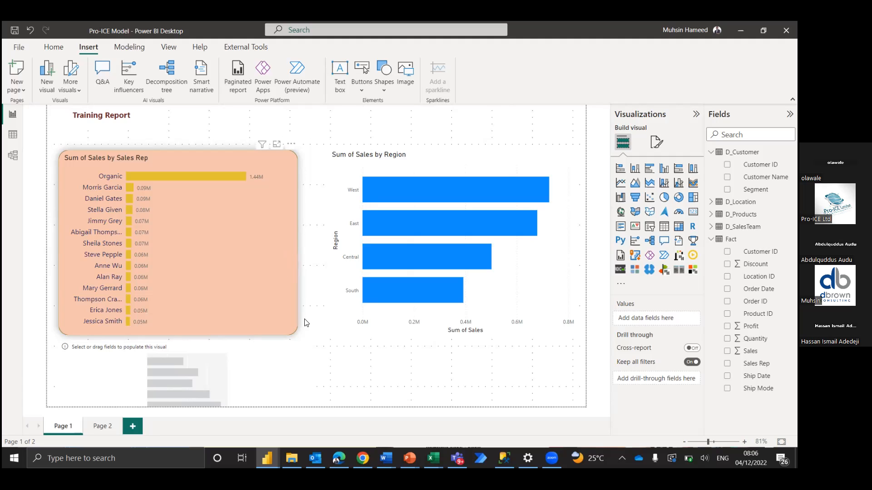
Shrink the Sum of Sales by Sales Rep chart from its lower-right corner, making it narrower and shorter
left_click(297, 333)
left_click_drag(296, 333, 273, 282)
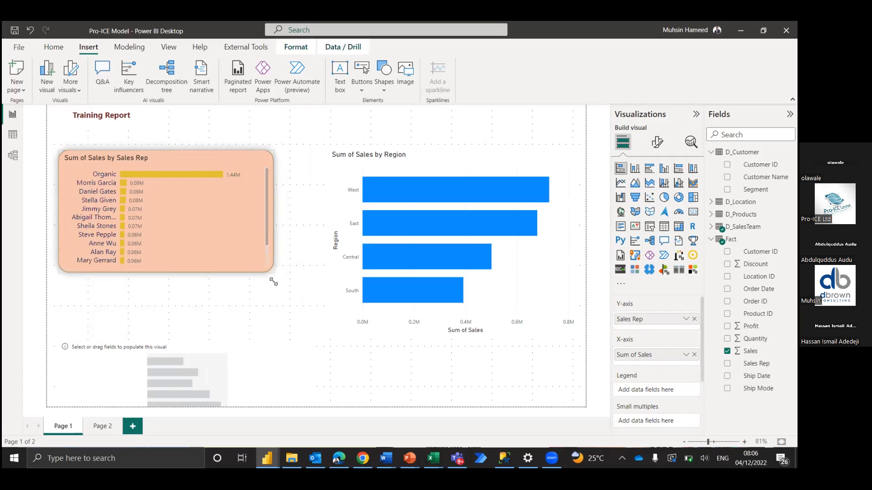
Widen the Sales Rep chart slightly toward the Region chart and reduce the Region chart's height to match it
left_click(339, 158)
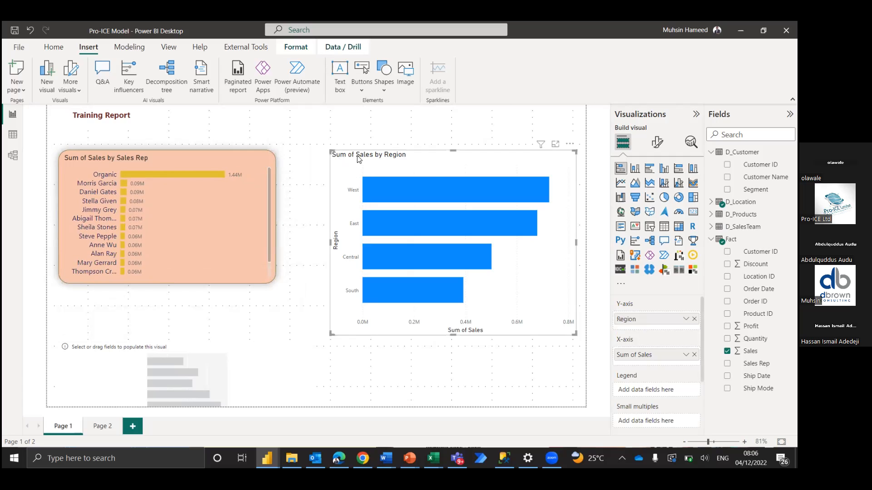
left_click(267, 220)
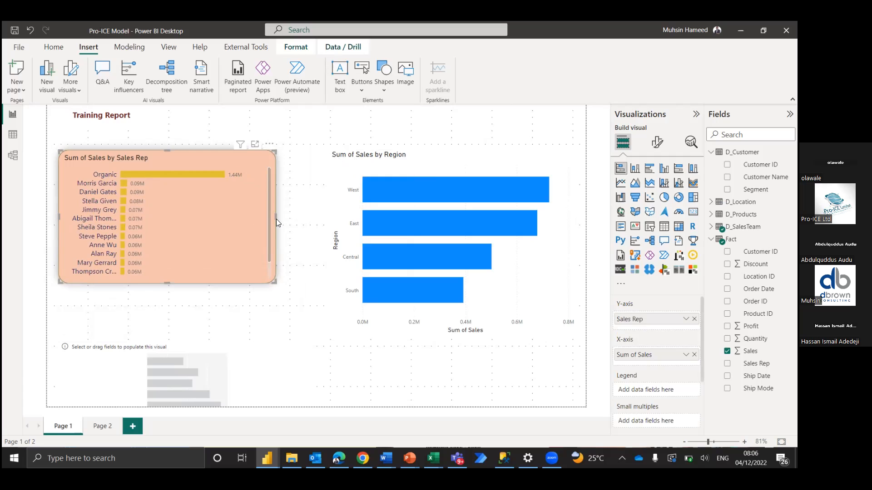
left_click_drag(276, 219, 297, 217)
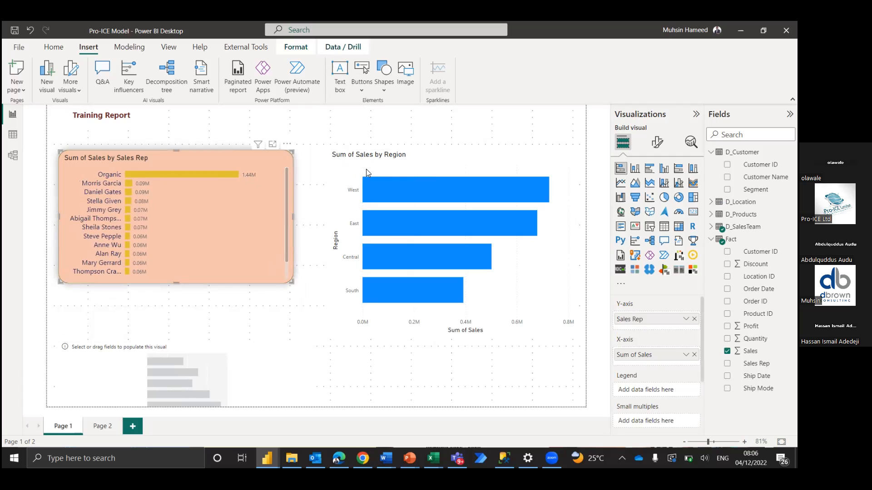
left_click(438, 277)
left_click_drag(453, 335, 452, 283)
Copy the Sales Rep chart's formatting onto the Region chart with Format painter and widen the Region chart to narrow the gap between them
left_click(212, 200)
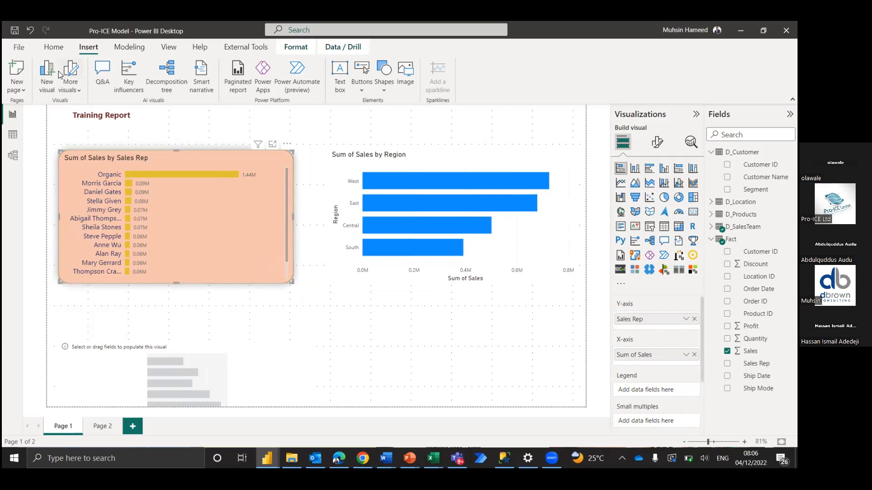
left_click(48, 48)
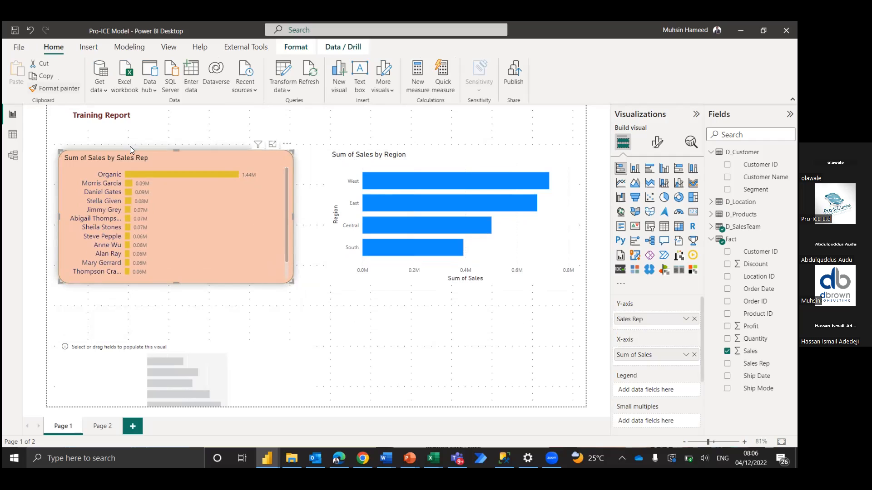
left_click(59, 88)
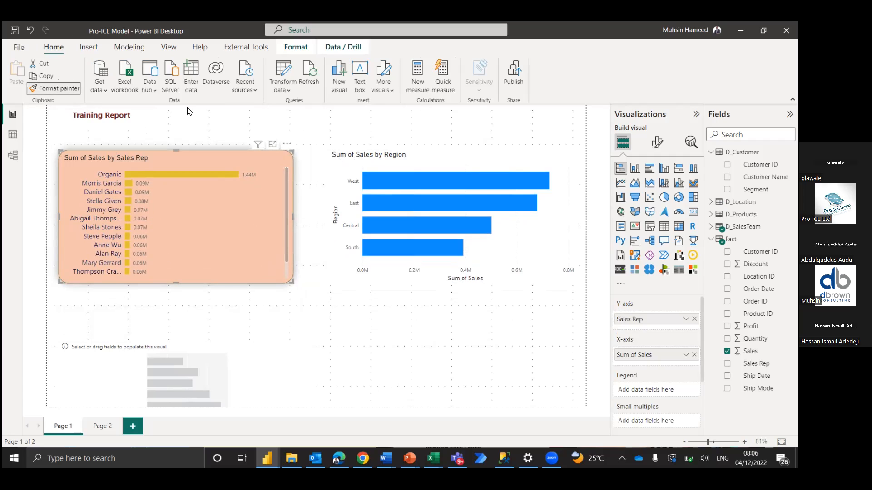
left_click(389, 153)
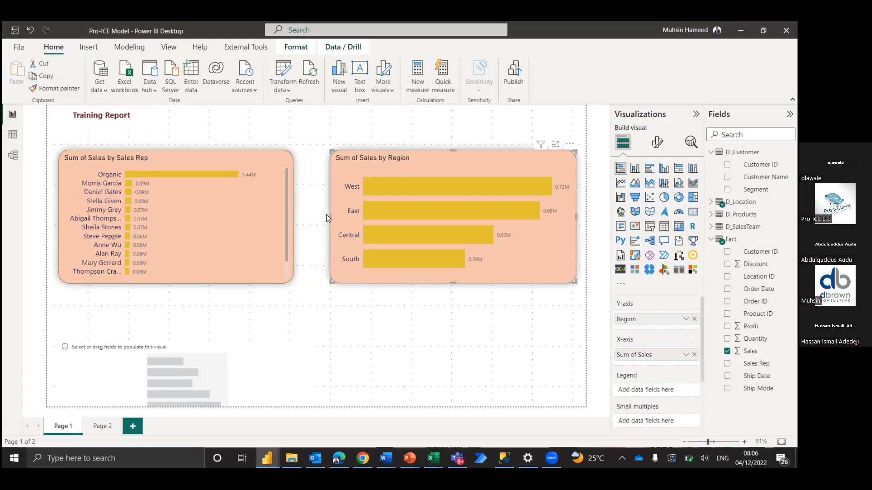
left_click_drag(330, 214, 312, 215)
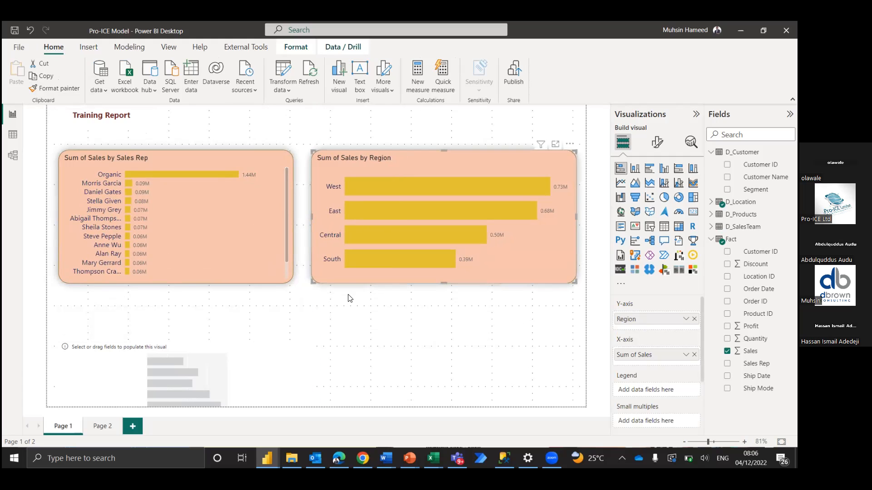
left_click(350, 302)
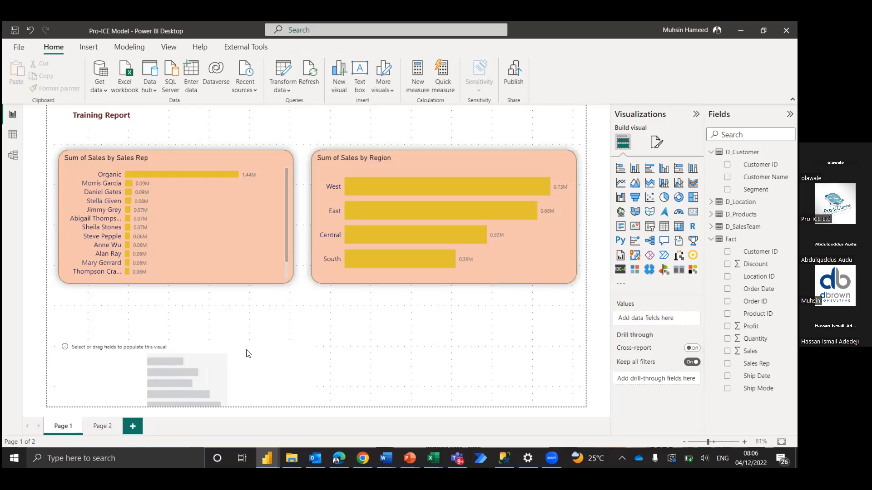
Move the empty bar chart up beneath the Sales Rep chart, enlarged to the page's lower edge, and add Sales as its X-axis
left_click_drag(224, 330, 197, 320)
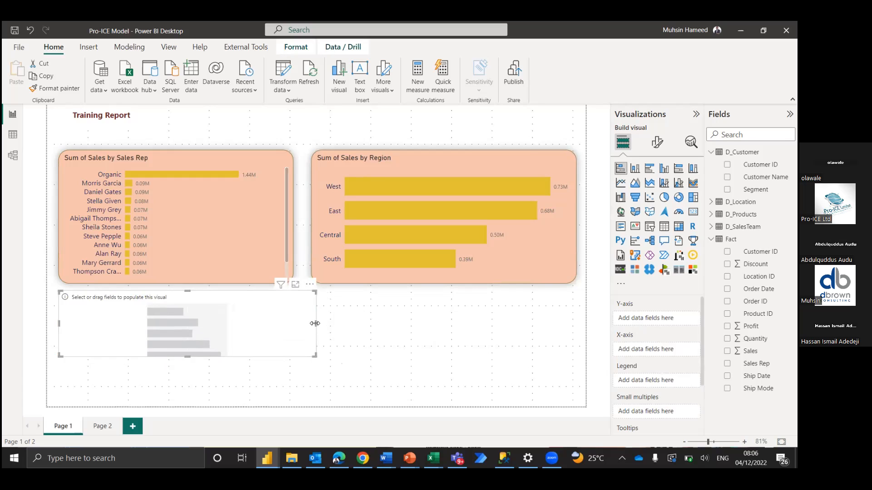
left_click_drag(312, 360, 410, 406)
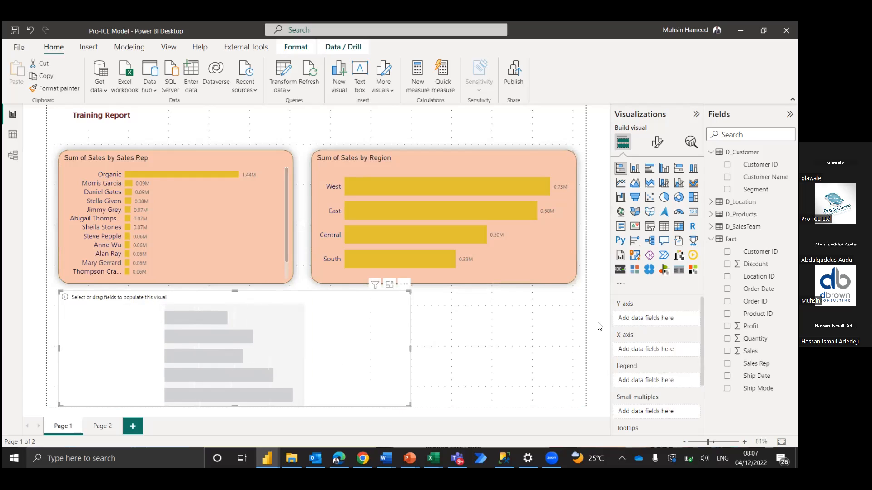
left_click(711, 152)
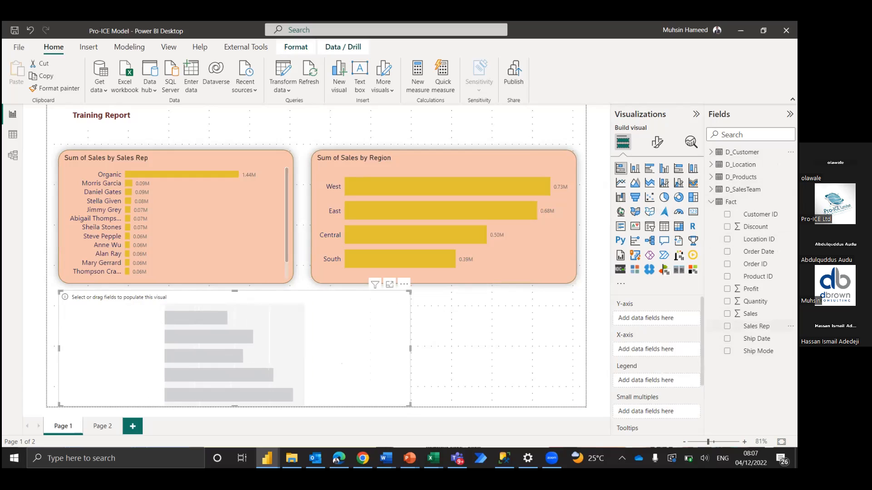
left_click_drag(751, 313, 386, 353)
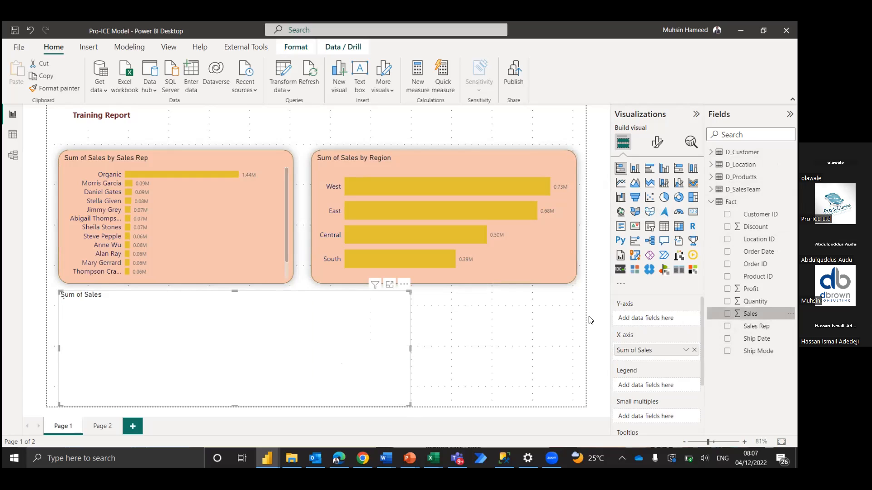
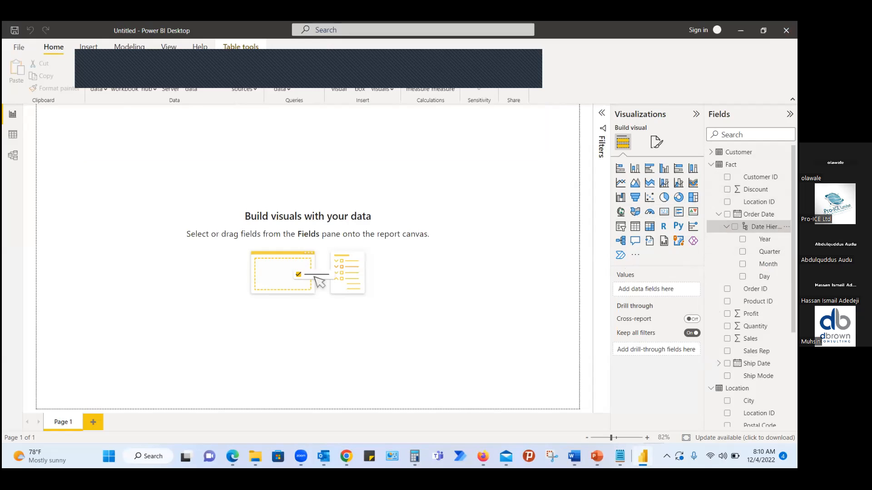
Expand the Ship Date field in the untitled report's Fact table to view its date hierarchy
left_click(718, 363)
scroll(750, 349, "down", 2)
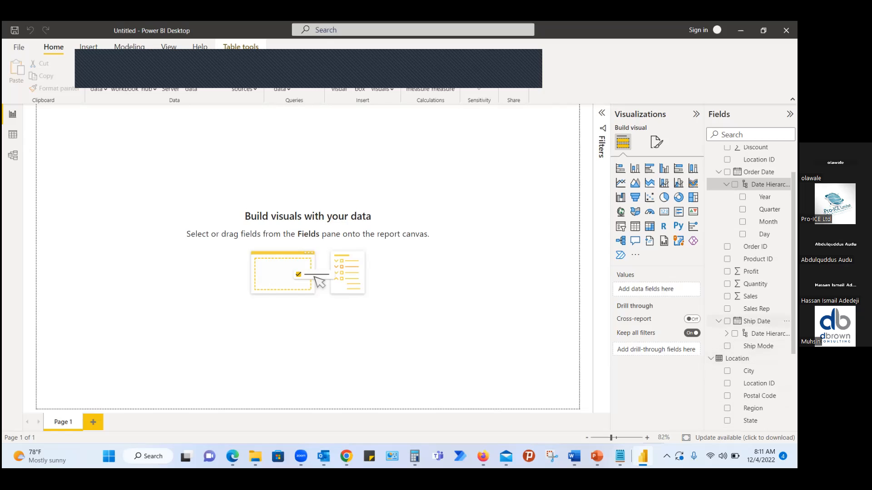
left_click(756, 322)
left_click(727, 333)
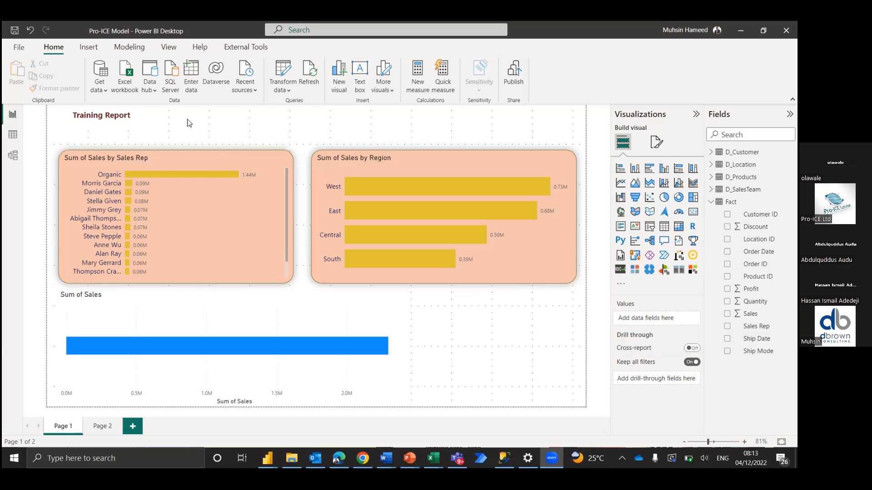
Try out the Auto date/time for new files setting in the global Data Load options and discard the change
left_click(22, 51)
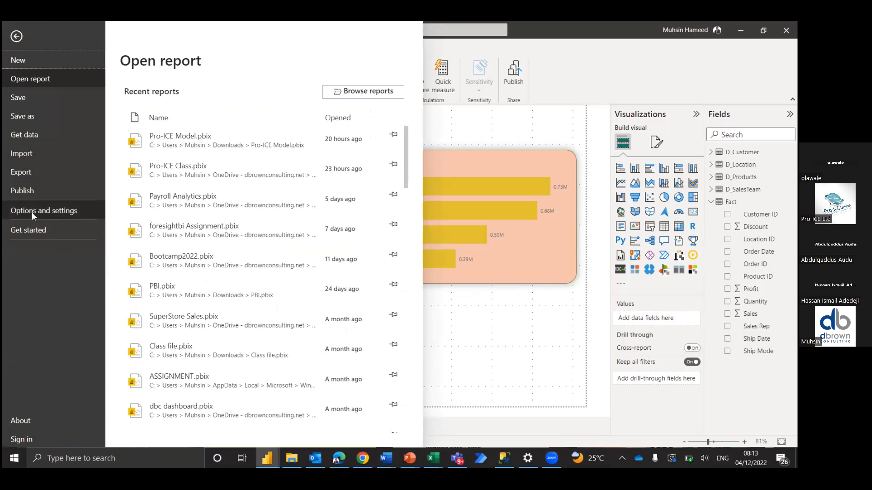
left_click(32, 213)
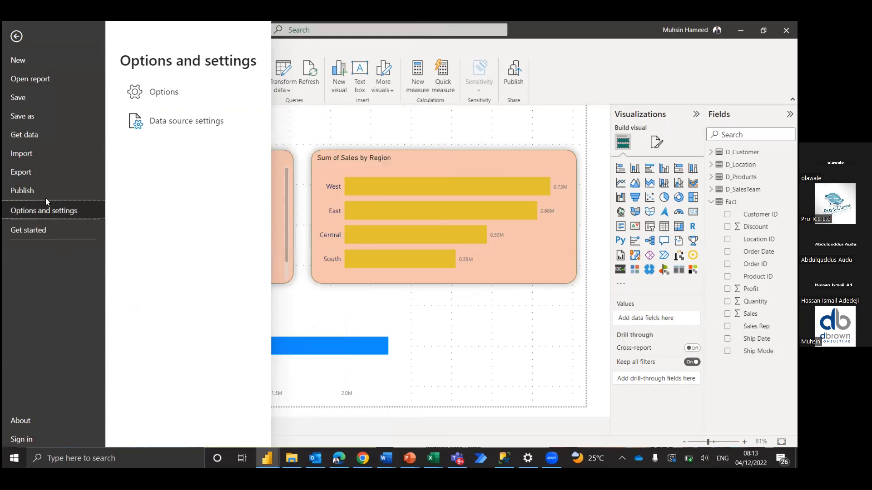
left_click(155, 93)
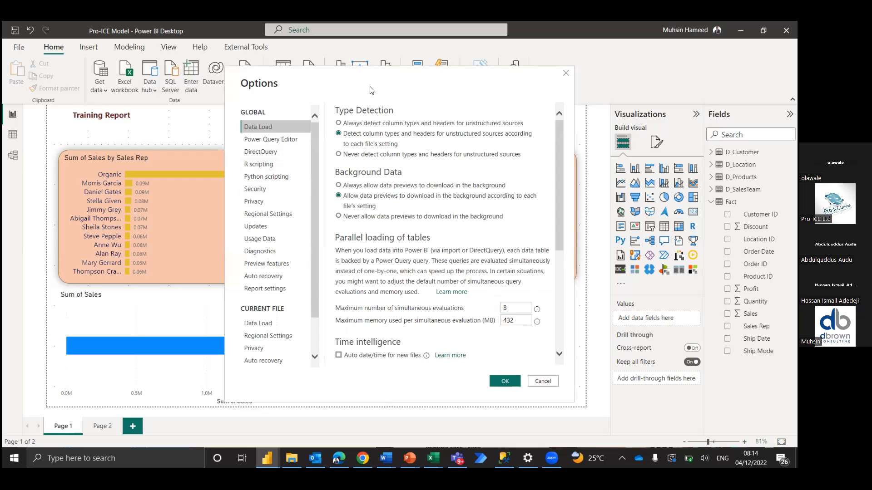
scroll(381, 227, "down", 3)
scroll(380, 228, "down", 1)
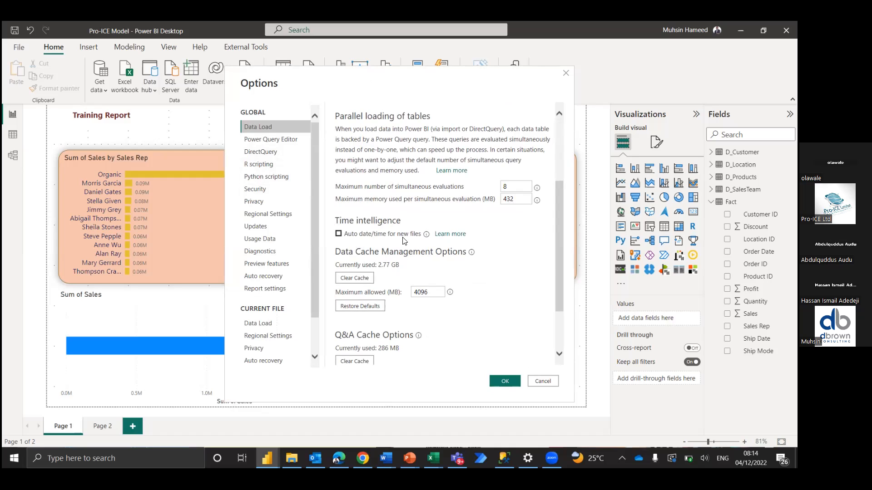
left_click(338, 235)
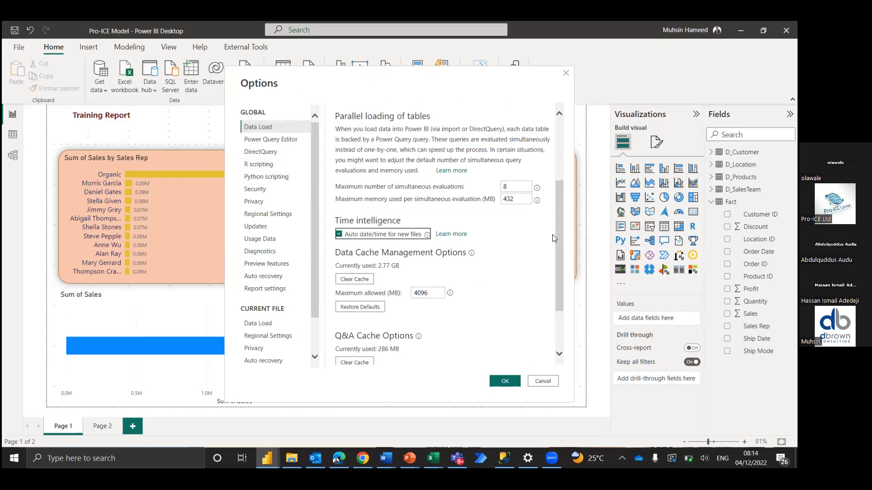
left_click(338, 235)
left_click(543, 382)
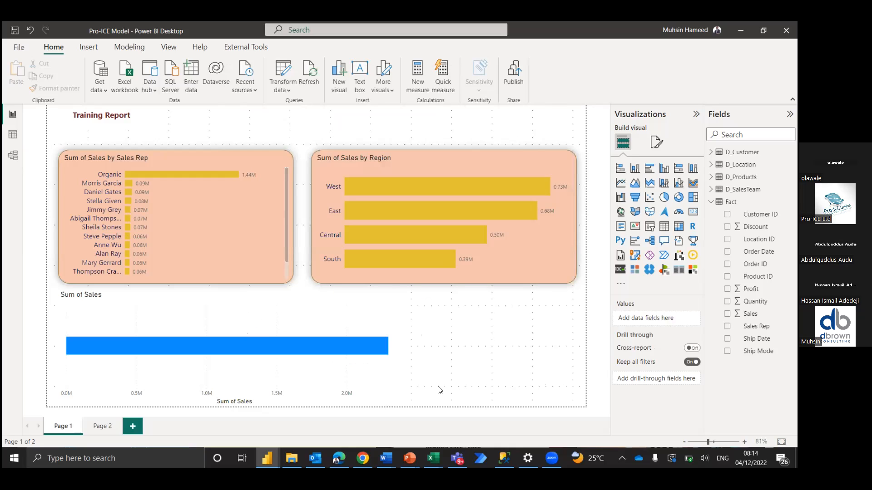
Add Order Date to the Y-axis of the Sum of Sales chart and narrow the chart to the Sales Rep chart's width
left_click(402, 387)
left_click_drag(758, 251, 677, 323)
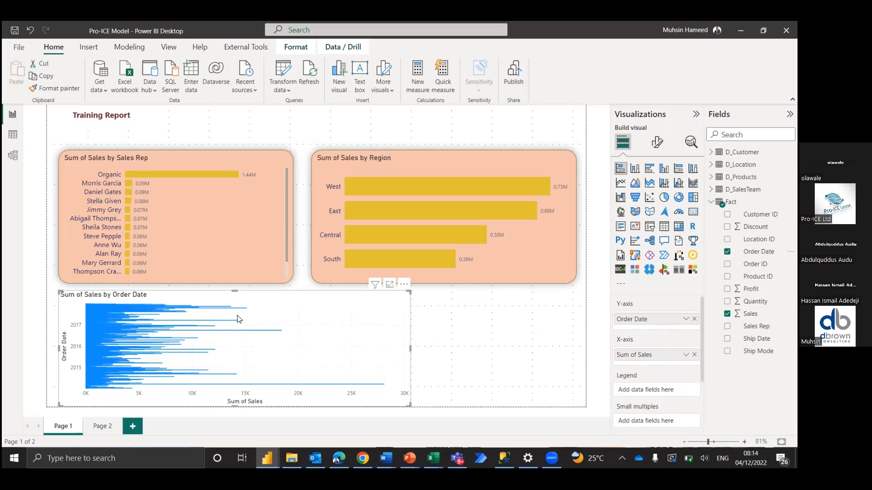
left_click_drag(411, 346, 285, 356)
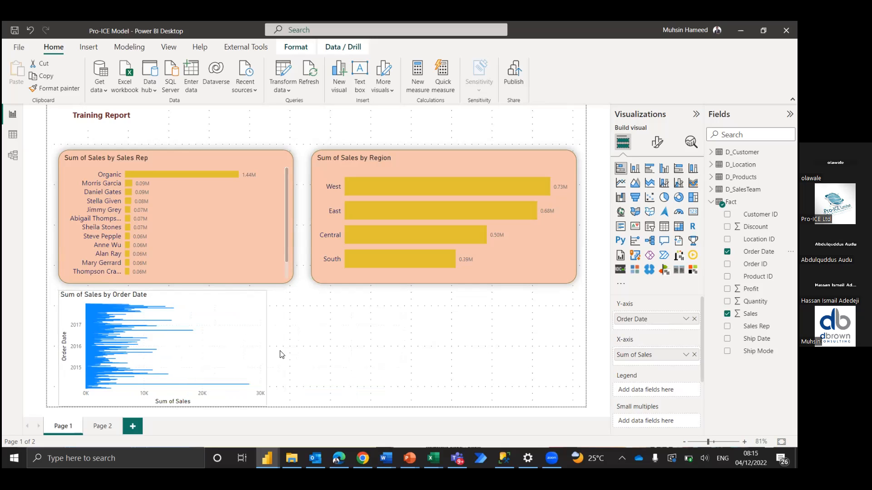
left_click_drag(303, 352, 294, 352)
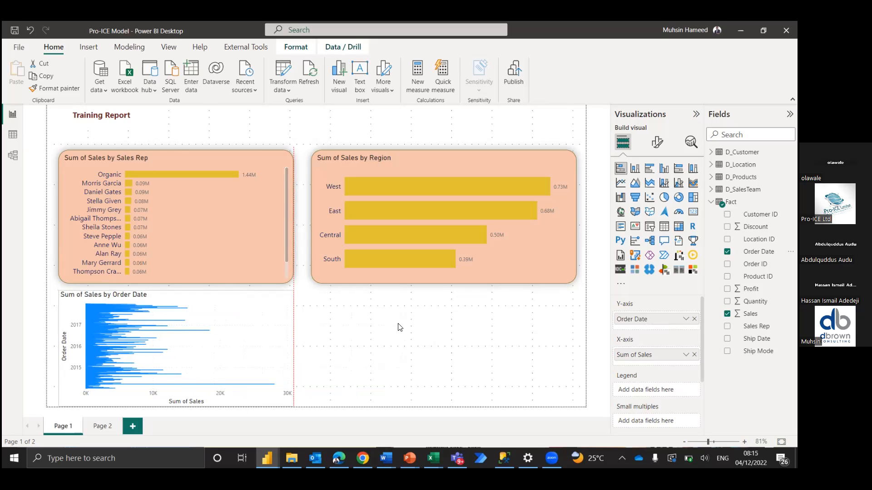
Insert a donut chart below the Region chart with Sales Team Manager as its legend and Discount from the Fact table as its values
left_click(385, 332)
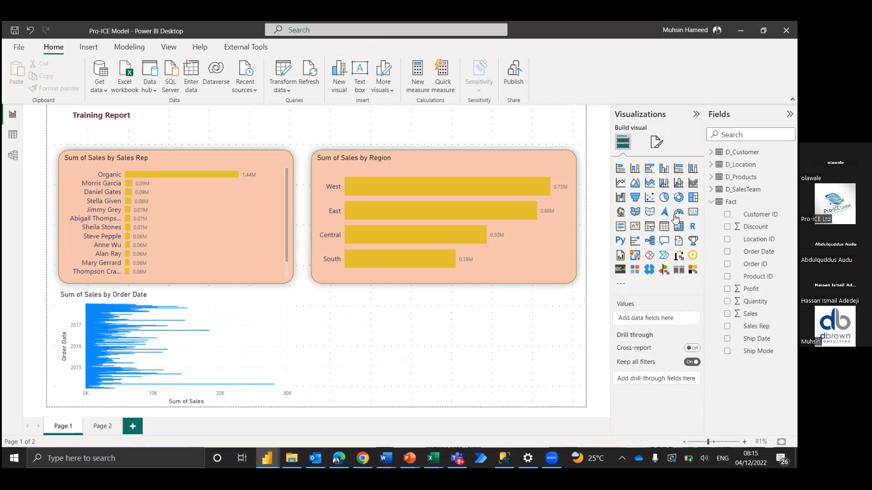
left_click(679, 197)
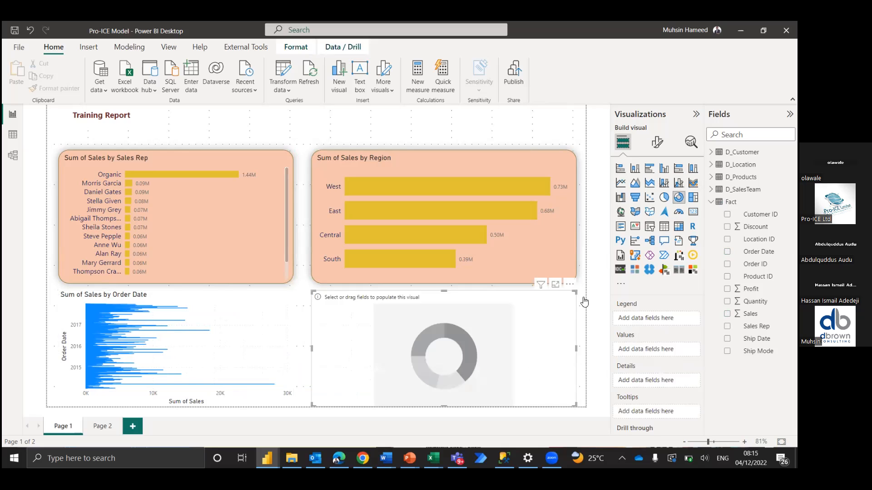
left_click(710, 203)
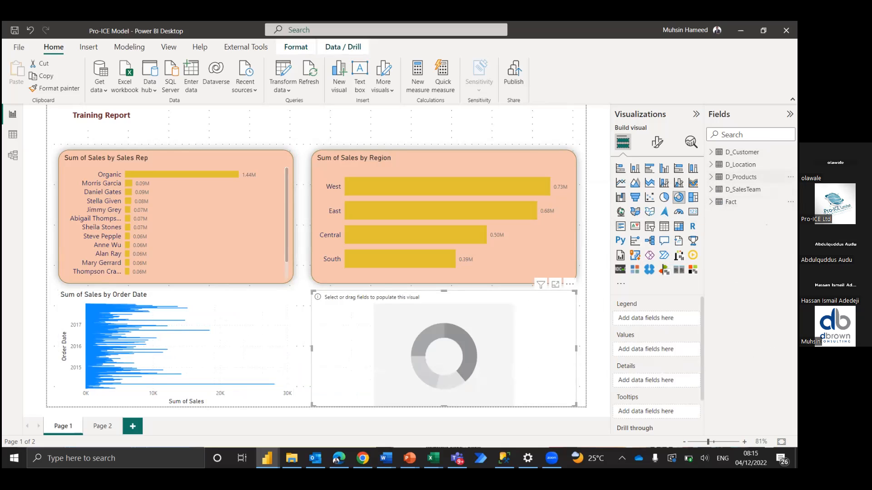
left_click(711, 190)
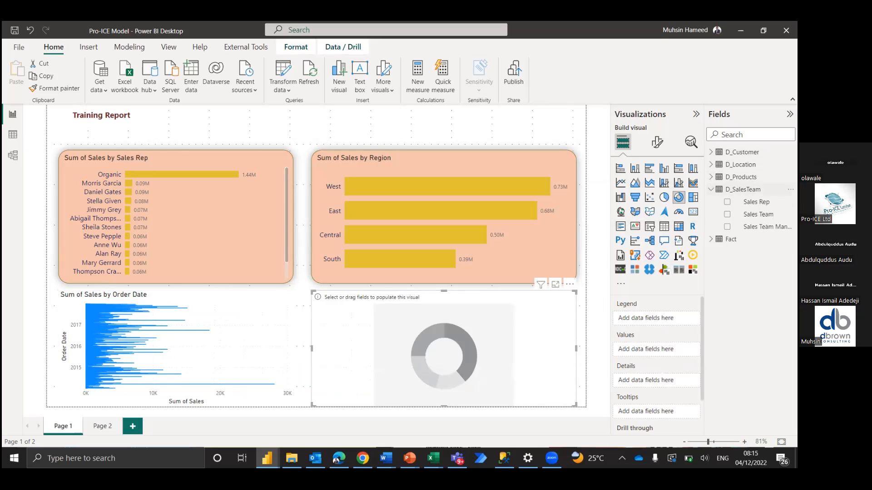
left_click(727, 226)
left_click(711, 190)
left_click(731, 202)
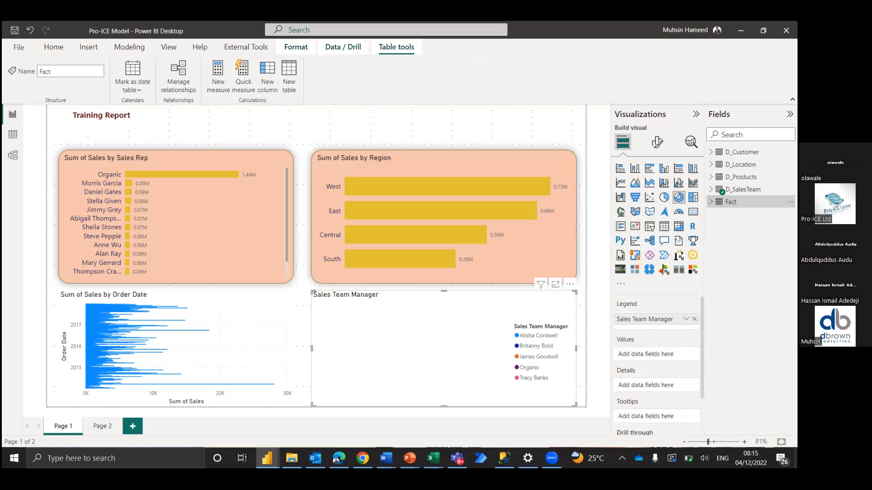
left_click(711, 202)
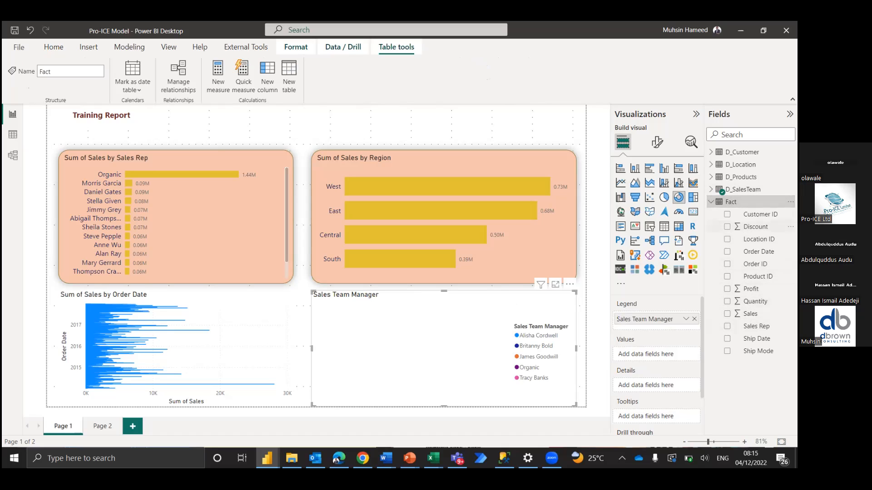
left_click(727, 227)
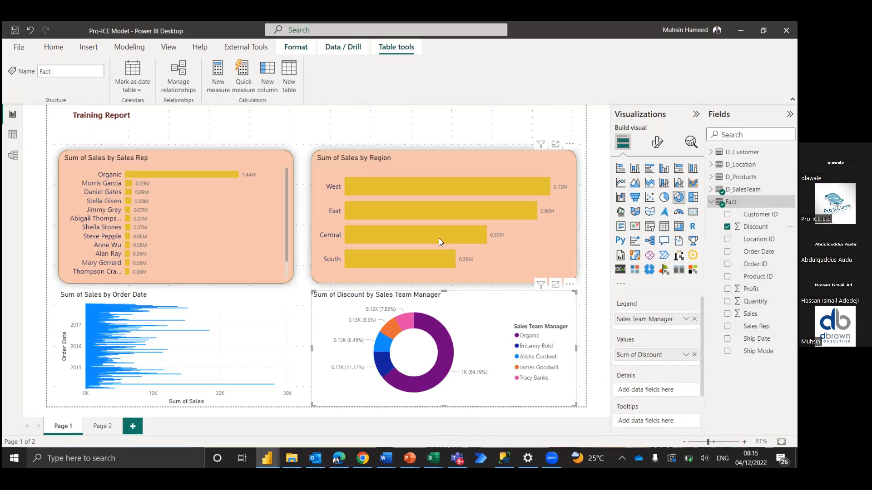
Insert an empty card visual, move it beside the page title and shrink it to fit above the charts
left_click(332, 131)
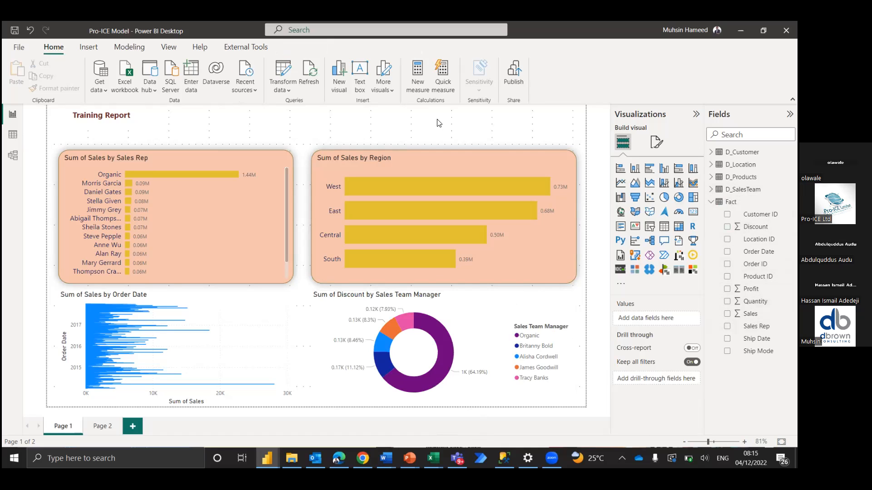
left_click(693, 215)
left_click_drag(131, 156, 311, 118)
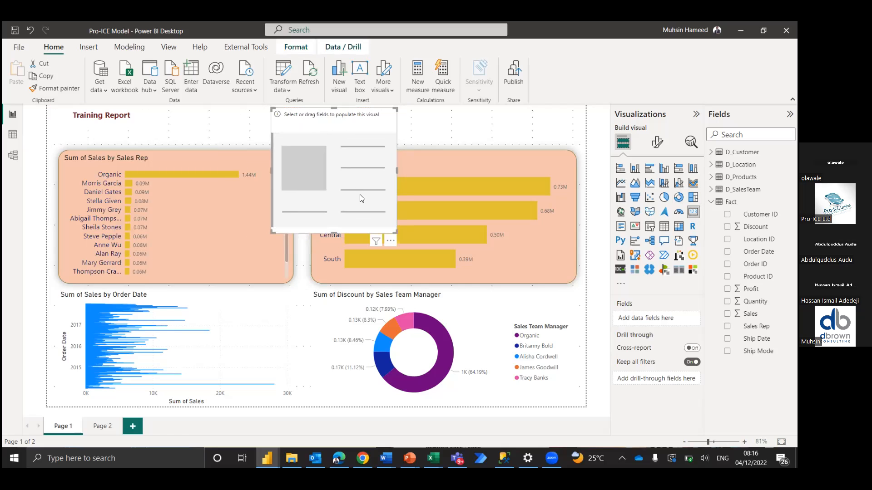
left_click_drag(348, 159, 345, 140)
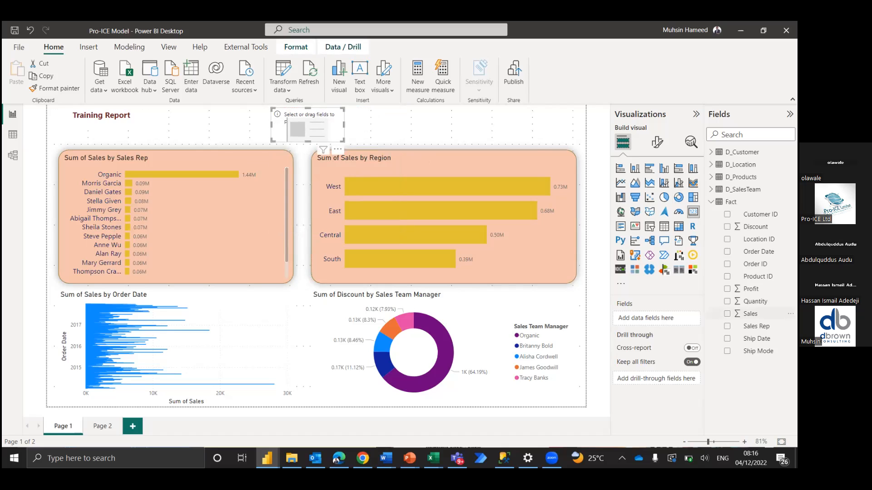
Show Sales in the empty card, and place a copy beside it with Quantity replacing Sales
left_click(749, 314)
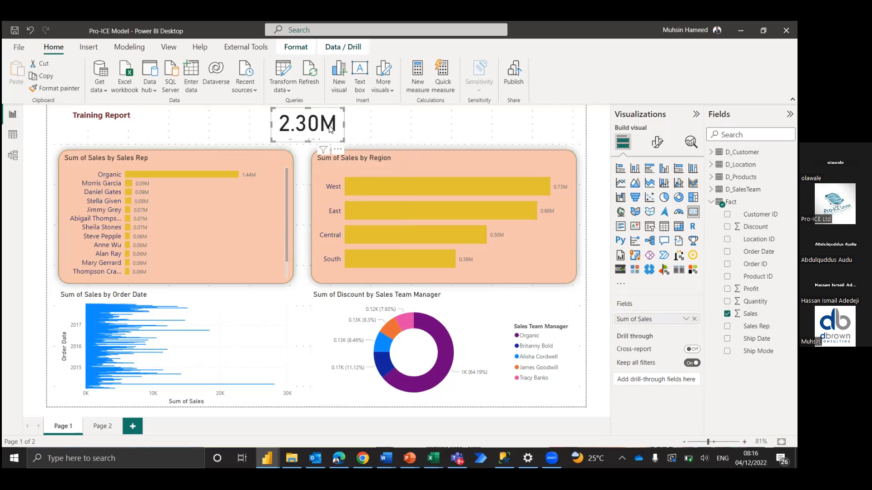
key("ctrl+c")
key("ctrl+v")
left_click_drag(331, 130, 414, 124)
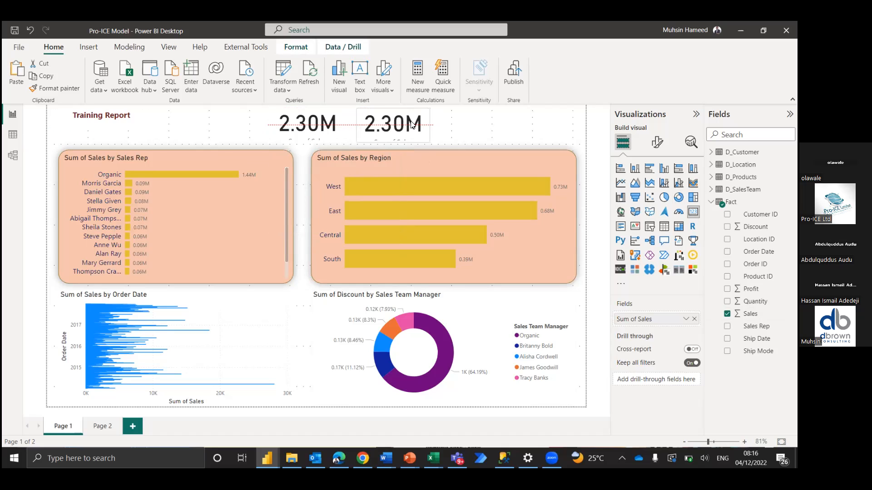
left_click(694, 319)
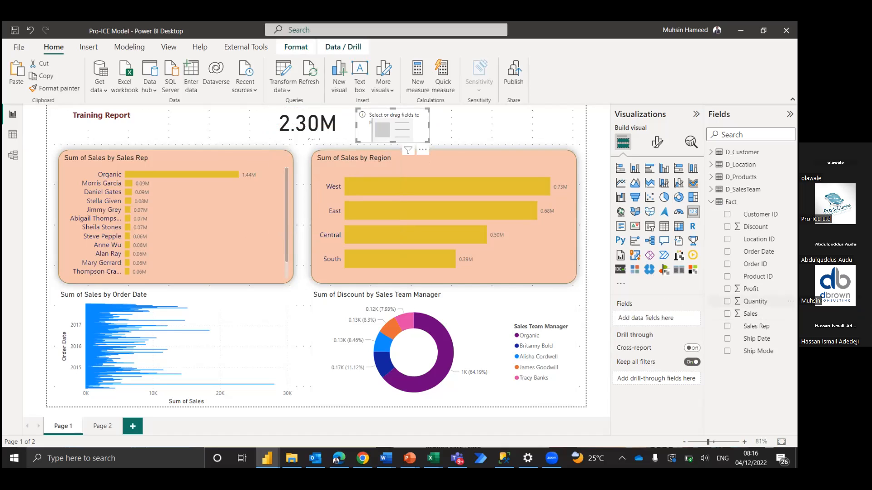
left_click(727, 301)
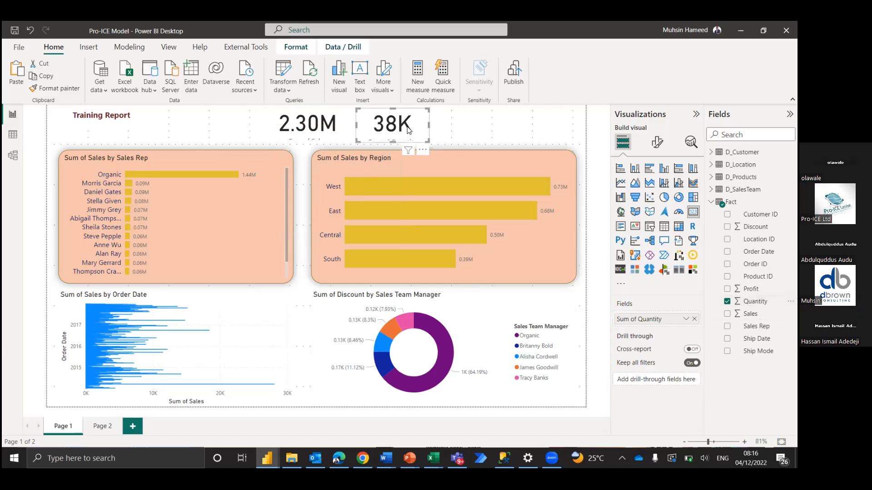
Add a third card from a copy of the Quantity card showing Profit instead, and even out the spacing between the cards
left_click_drag(407, 130, 480, 126)
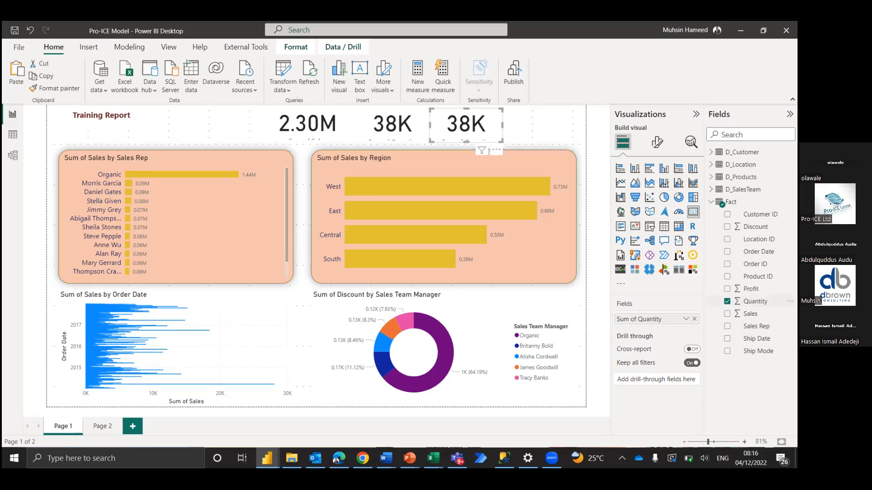
left_click(727, 301)
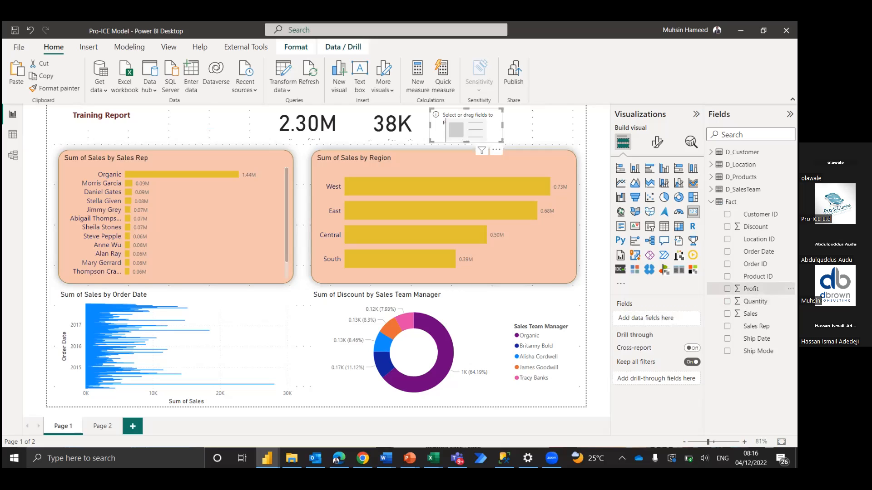
left_click(727, 289)
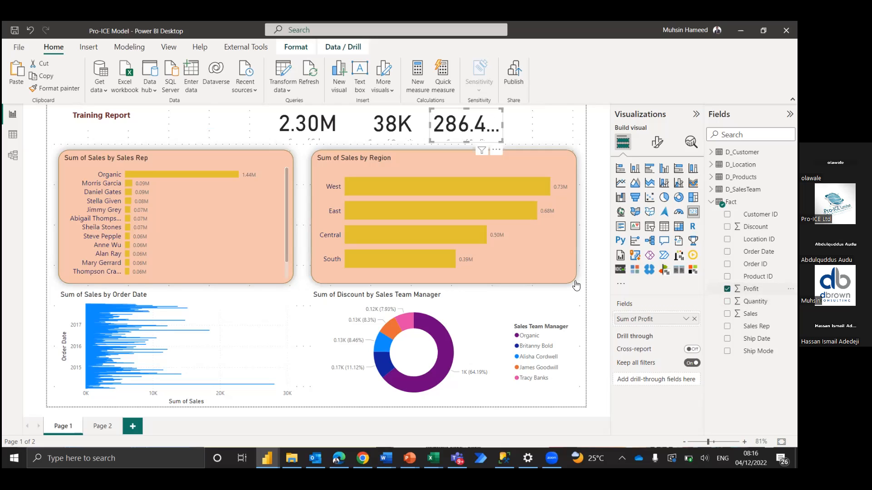
left_click(532, 130)
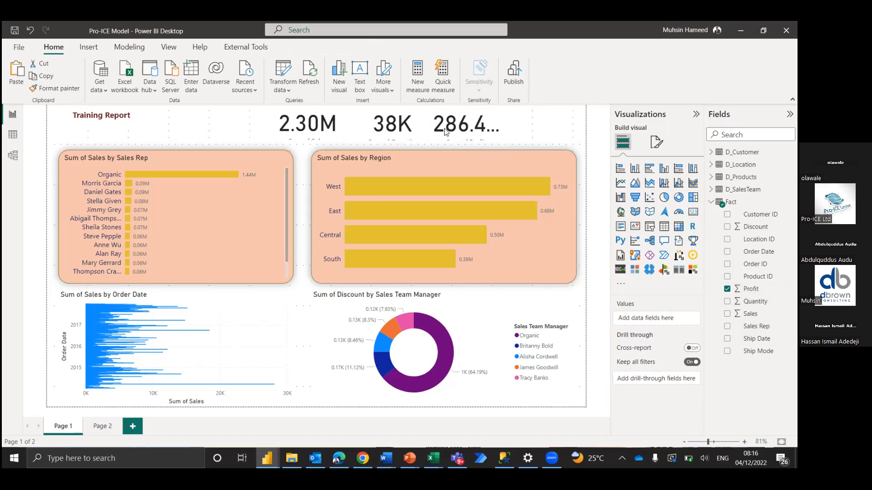
left_click(394, 126)
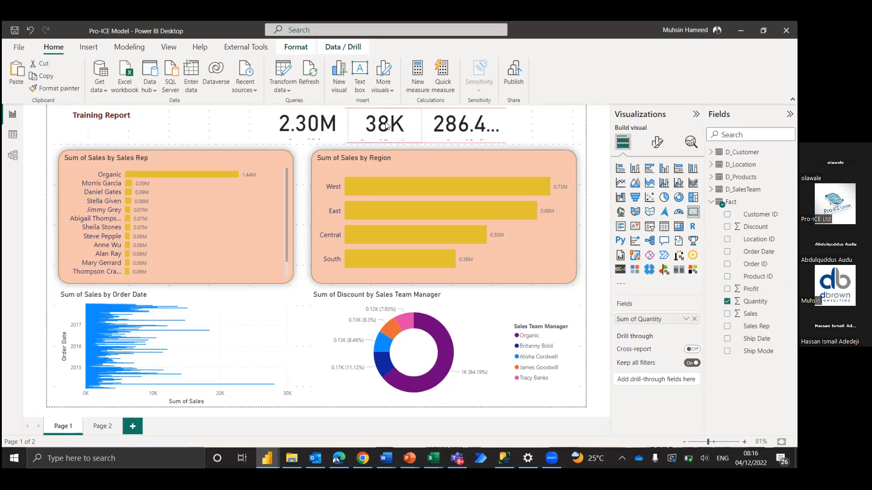
Set the display units of the Profit card's callout value to Millions
left_click(464, 128)
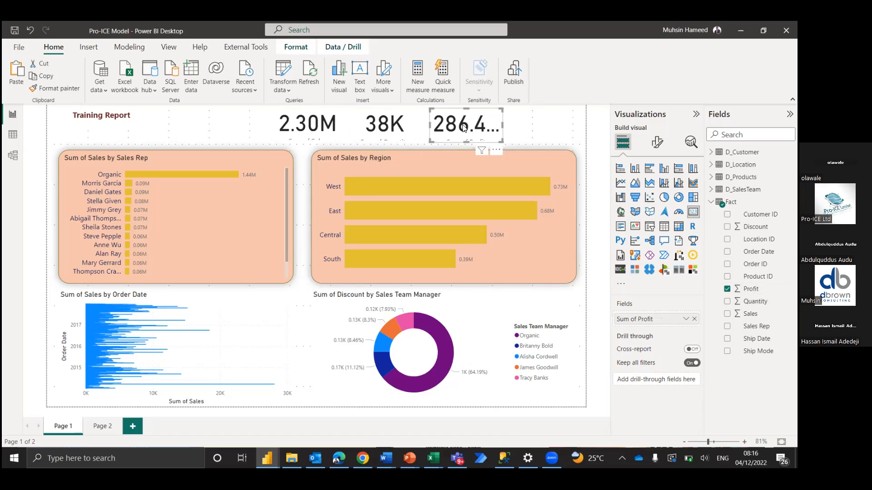
left_click(655, 143)
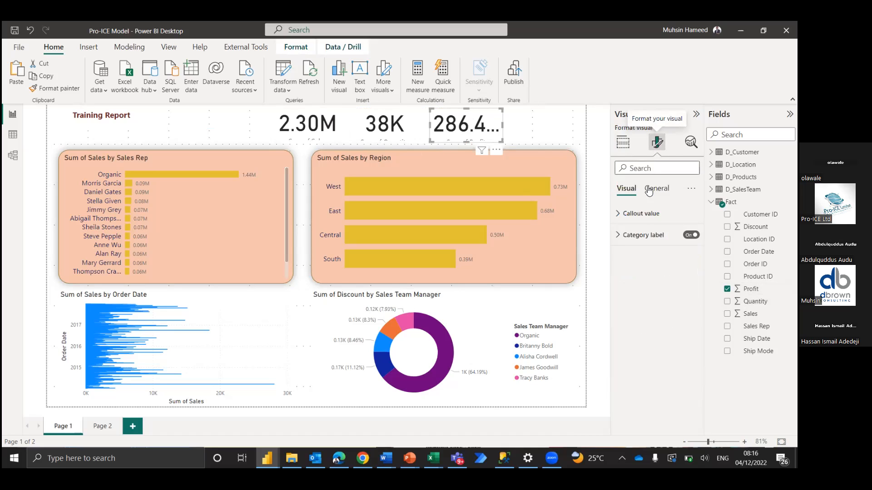
left_click(641, 214)
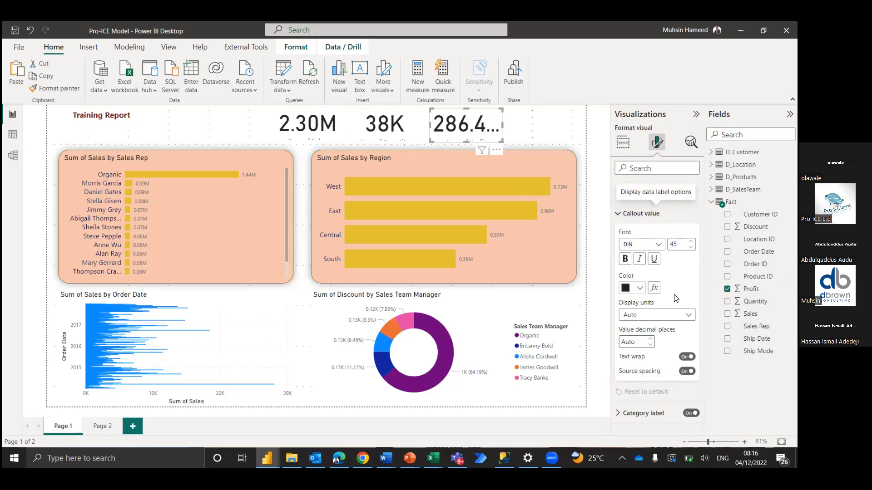
left_click(686, 314)
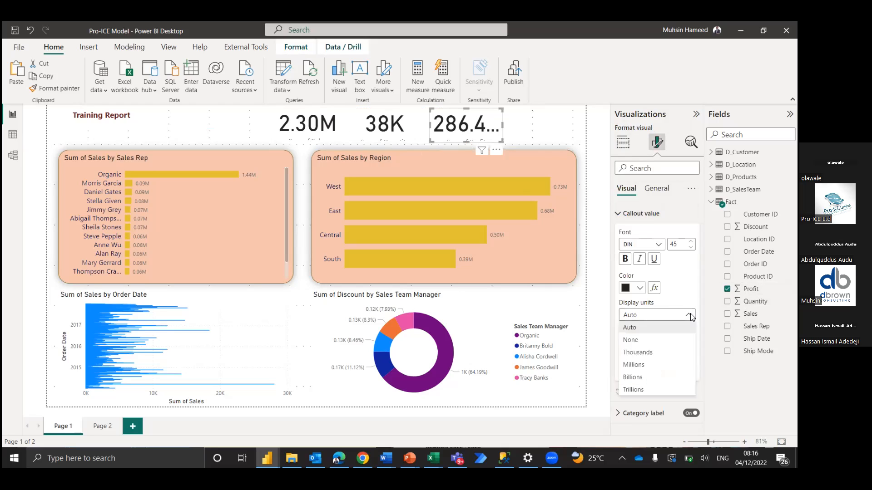
left_click(649, 365)
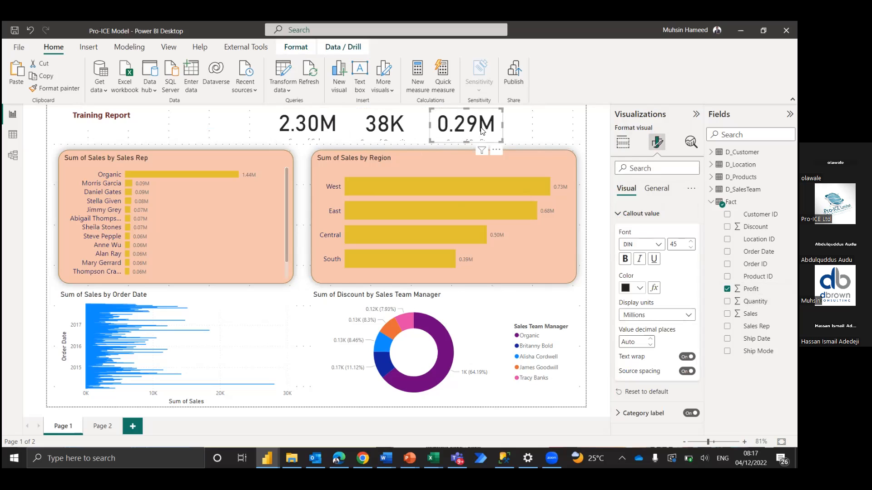
left_click(513, 133)
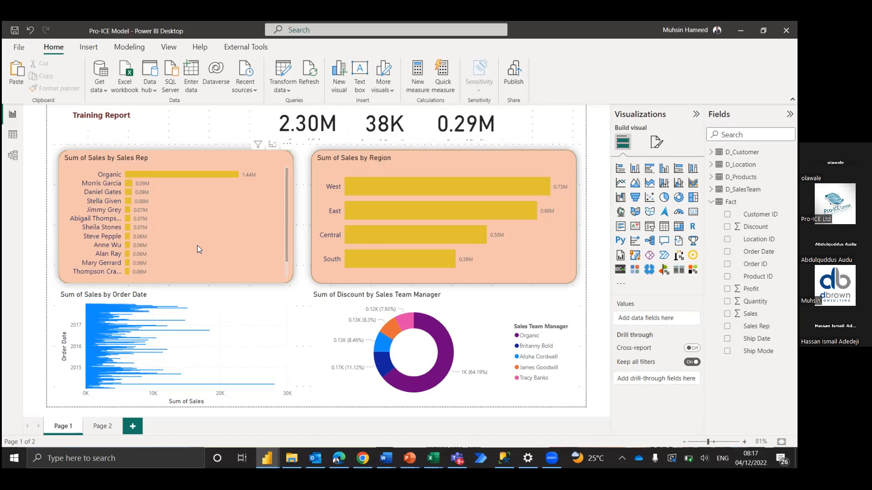
Change the title of the Sales Rep chart to "Sales by Sales Rep"
left_click(91, 161)
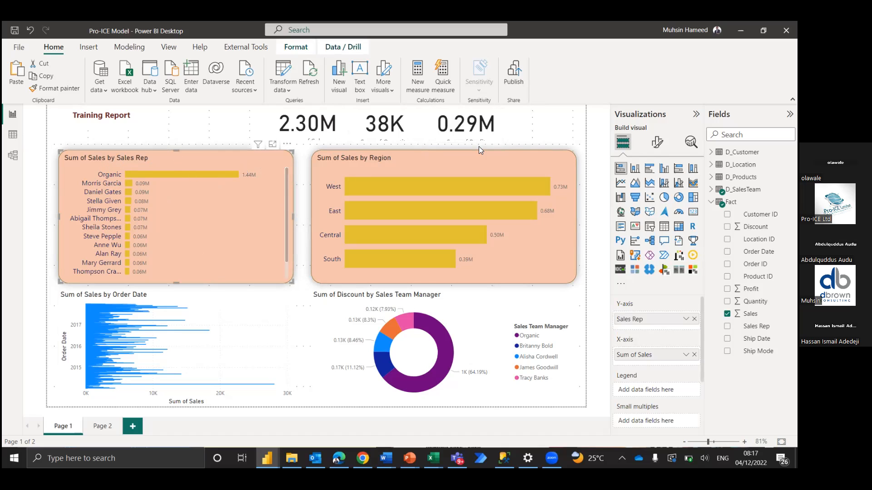
left_click(658, 143)
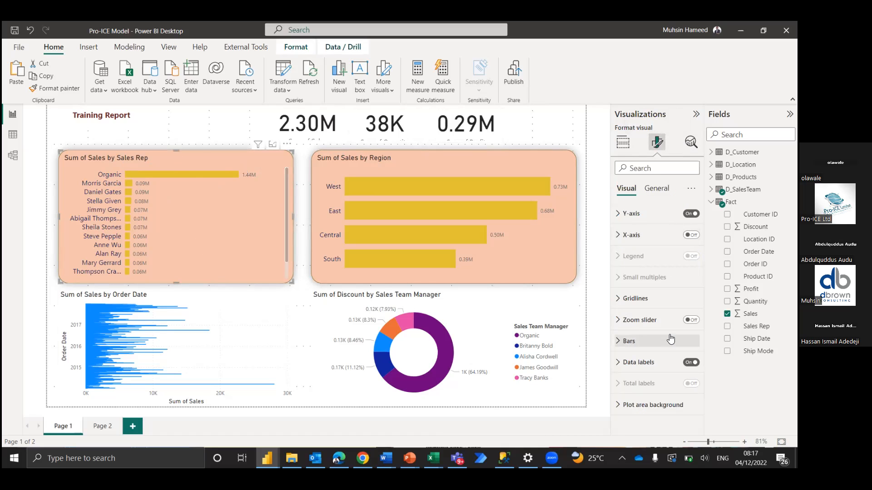
left_click(659, 189)
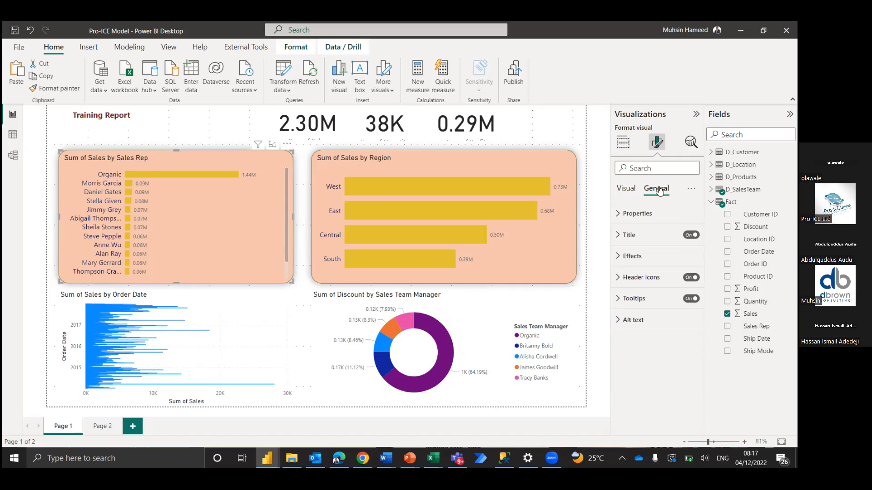
left_click(626, 237)
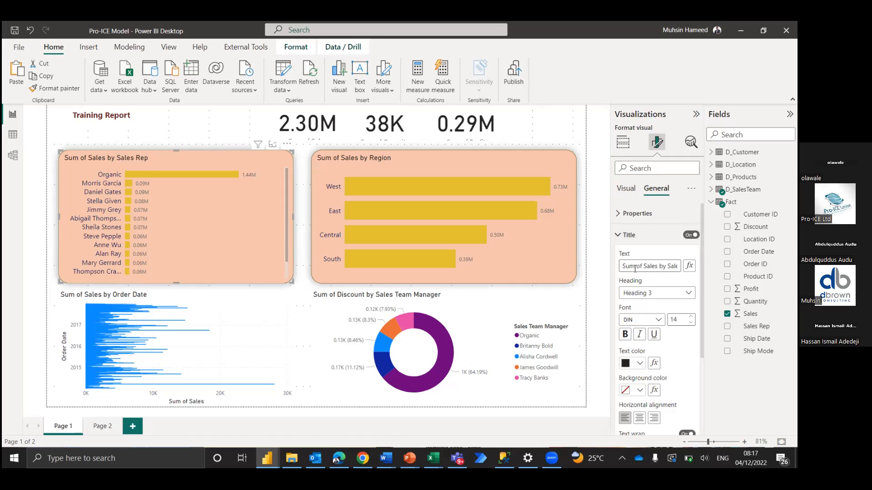
left_click_drag(645, 268, 610, 267)
key("BackSpace")
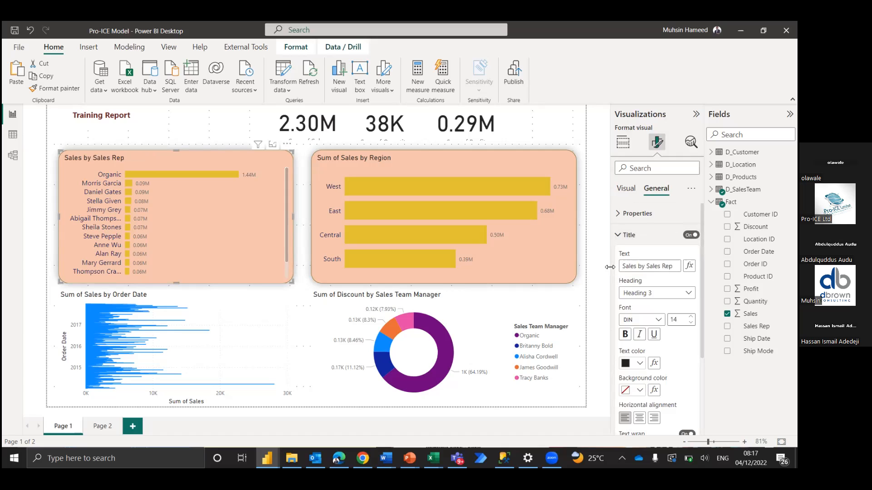
left_click(602, 299)
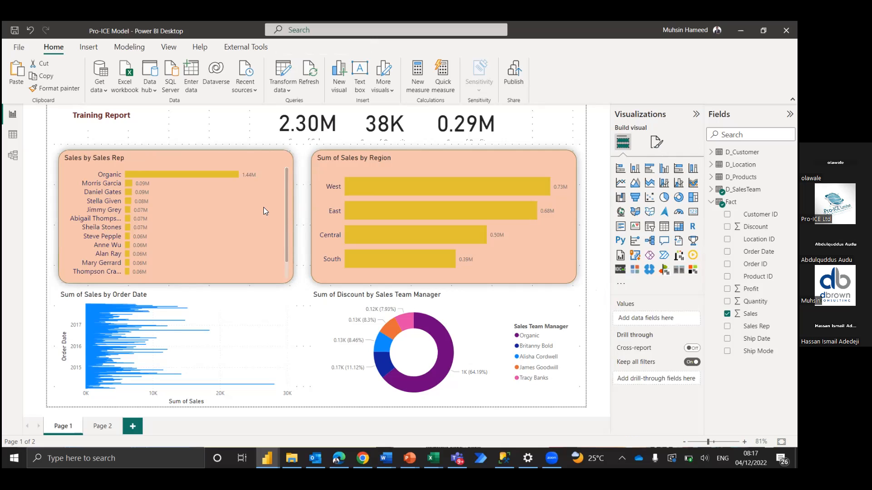
Set the background color of the Sales by Sales Rep chart to White
left_click(229, 221)
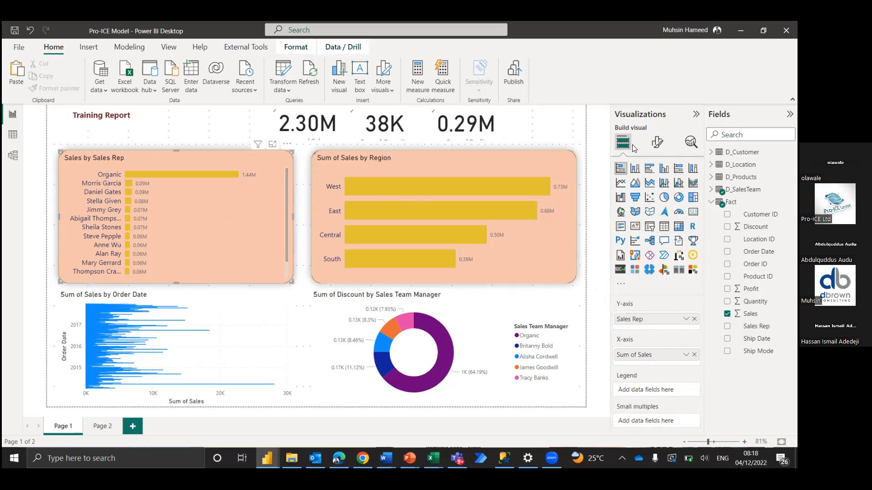
left_click(658, 143)
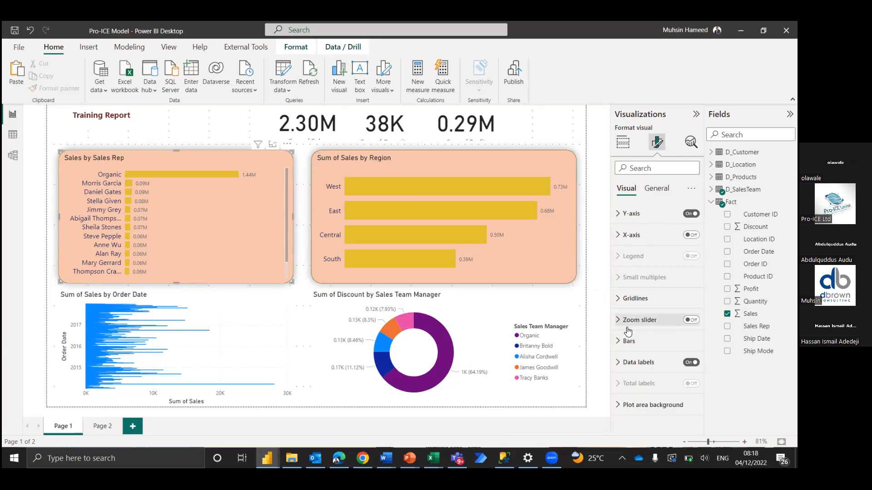
left_click(664, 193)
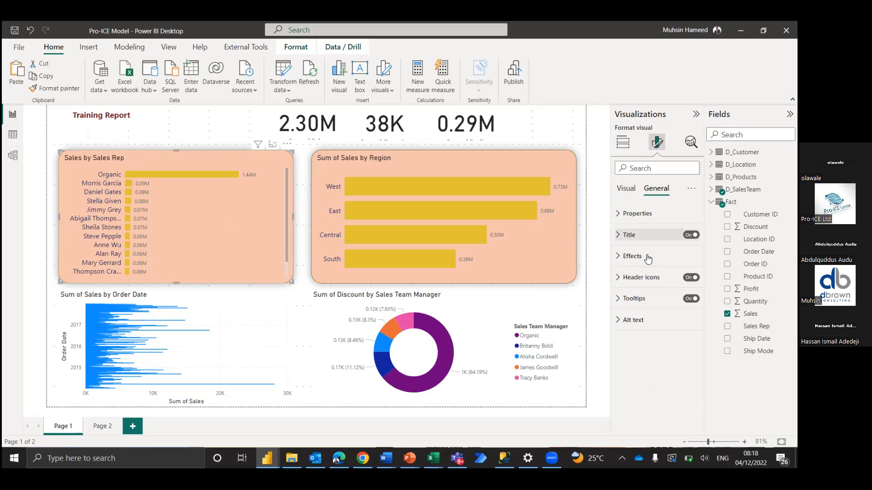
left_click(622, 259)
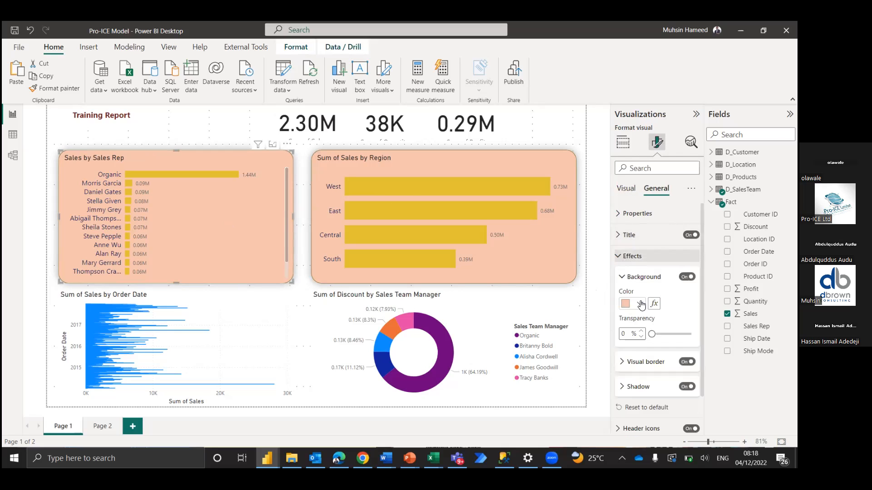
left_click(639, 304)
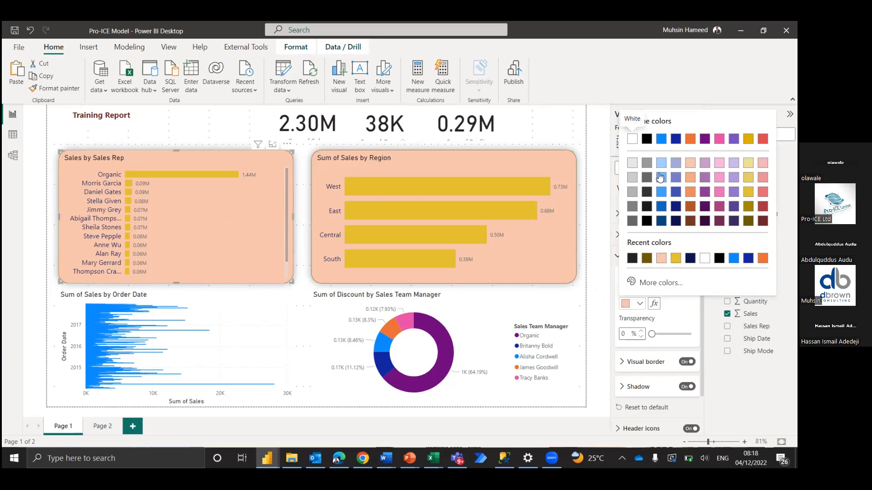
left_click(632, 139)
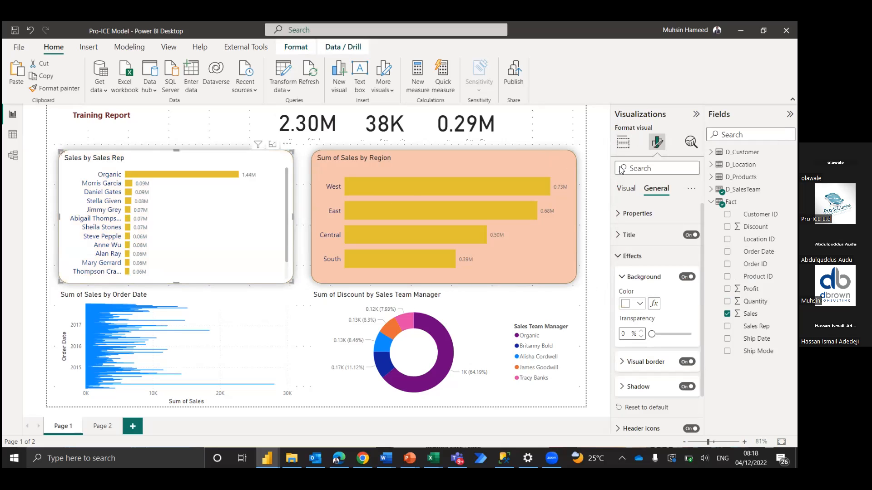
Set the default bar color of the Sales by Sales Rep chart to dark purple #3a2761 (Theme color 6, 50% darker)
left_click(626, 189)
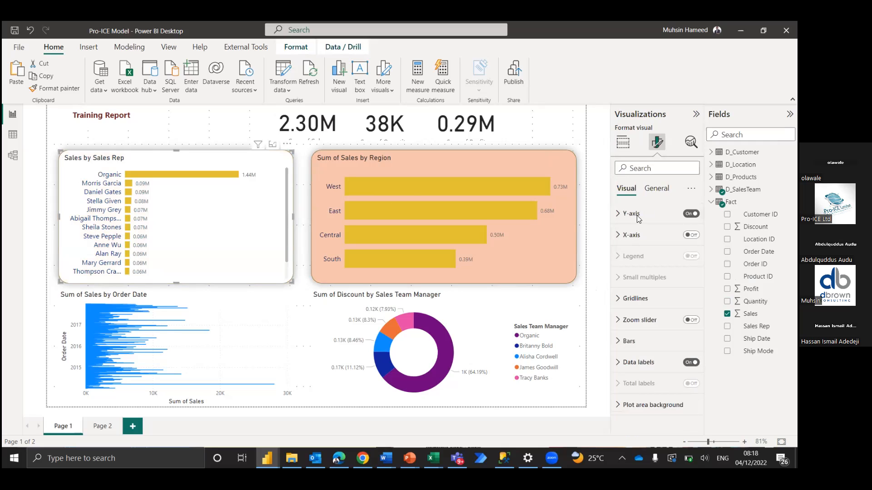
left_click(641, 341)
left_click(640, 389)
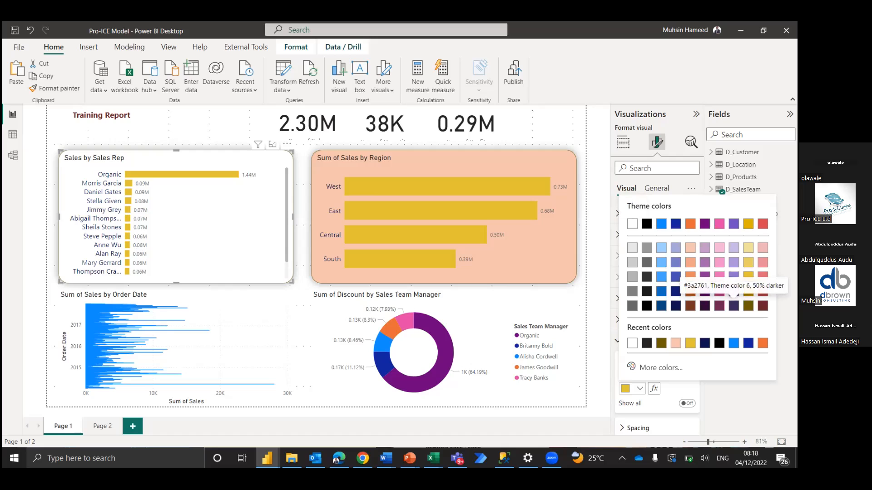
left_click(733, 306)
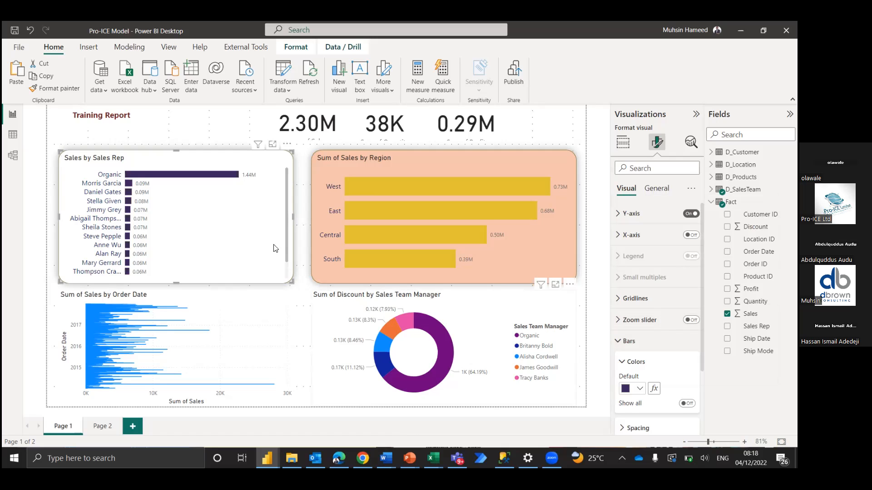
Copy the Sales by Sales Rep chart's formatting to the Region chart, the Order Date chart and the discount donut chart with Format painter
left_click(58, 87)
left_click(447, 157)
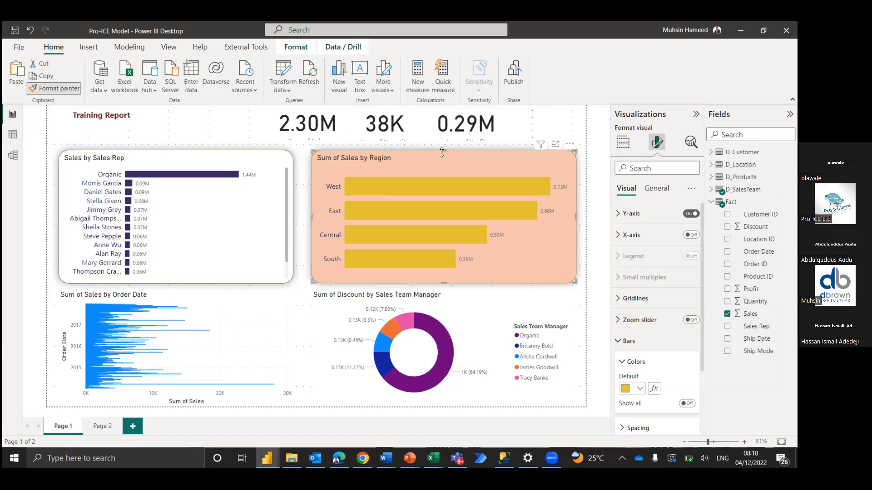
left_click(67, 91)
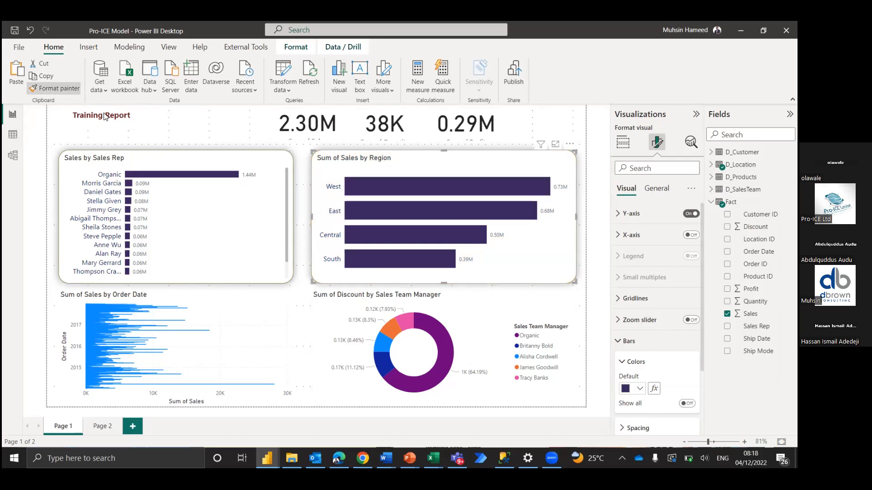
left_click(210, 313)
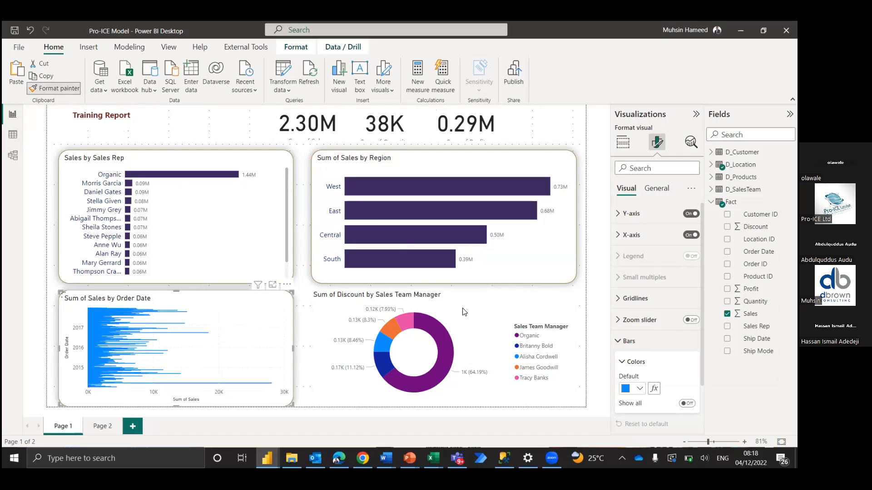
left_click(55, 88)
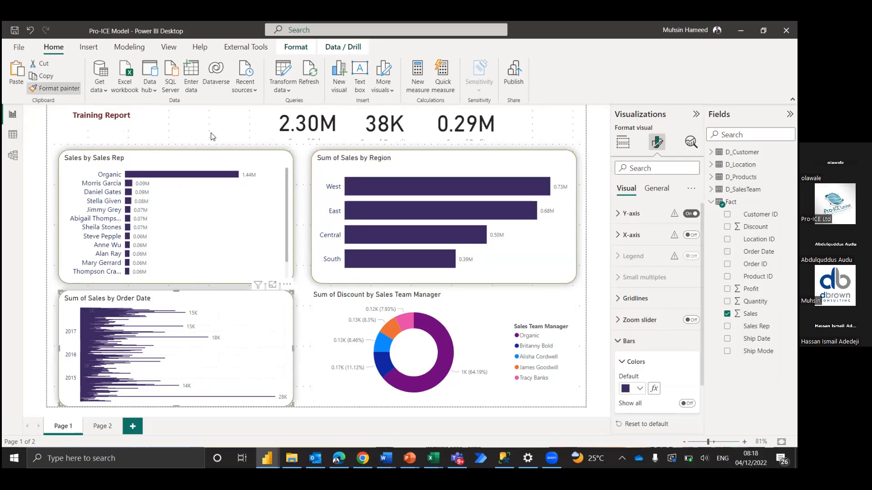
left_click(473, 322)
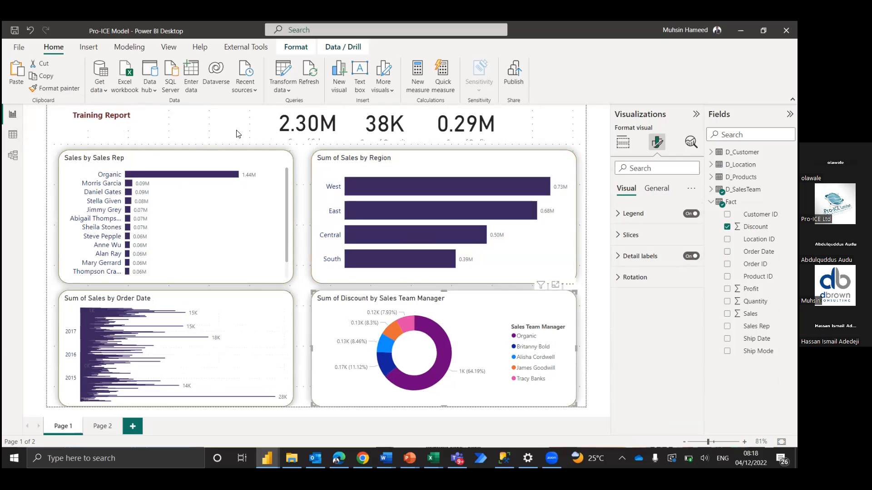
Set the Training Report title's font size to 24 and enlarge its text box to fit the text on one line
left_click(154, 123)
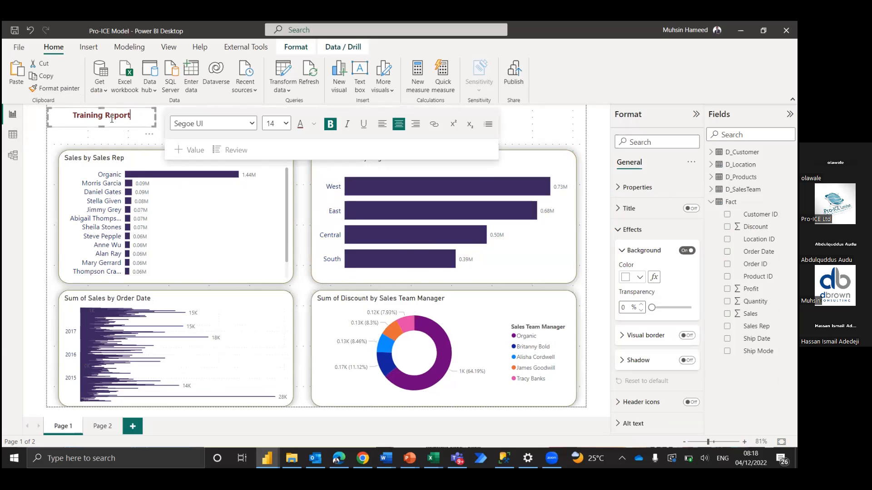
left_click_drag(131, 117, 66, 119)
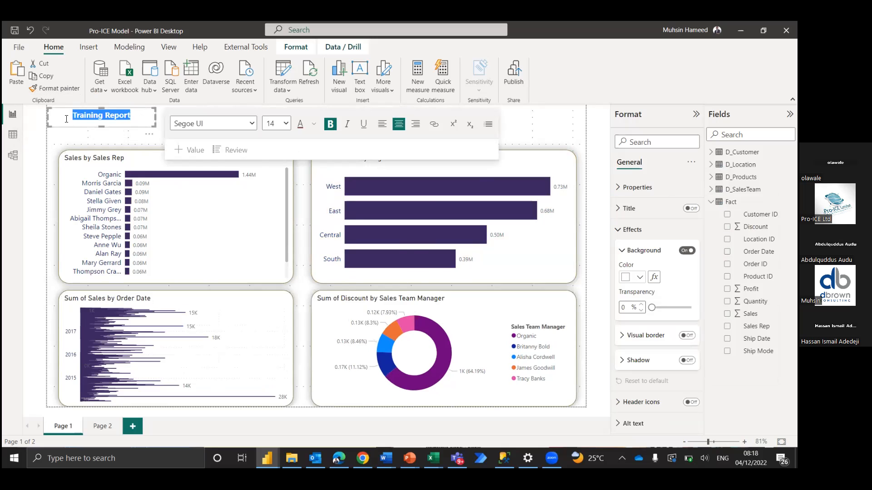
left_click(287, 124)
left_click(285, 249)
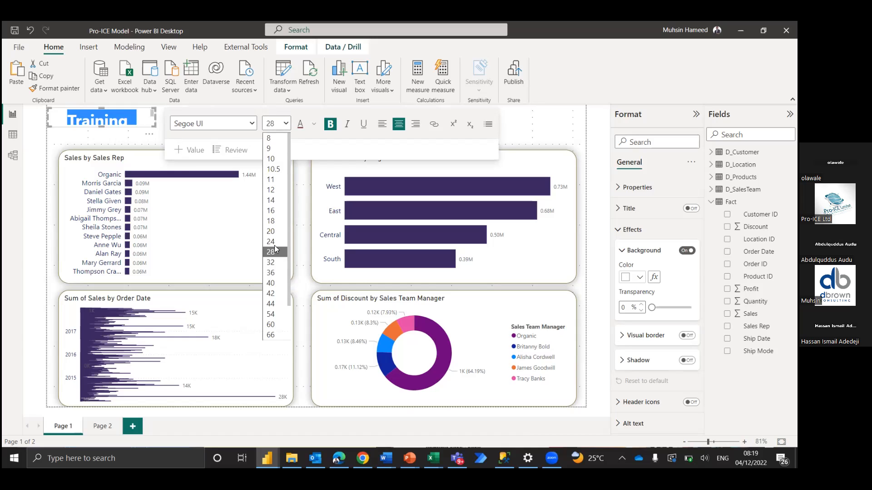
left_click(272, 242)
left_click_drag(153, 124, 185, 141)
left_click(191, 138)
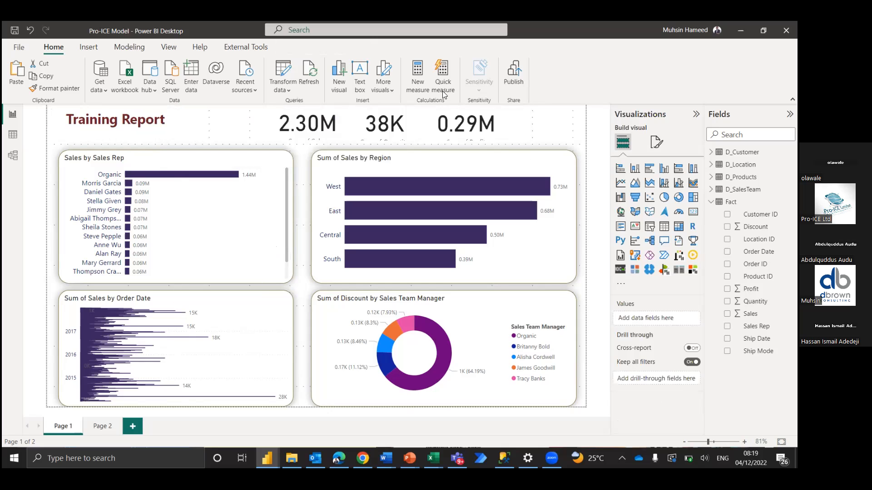
Copy the Sales by Sales Rep chart's formatting to the Sales, Quantity and Profit cards with Format painter
left_click(324, 128)
left_click(206, 175)
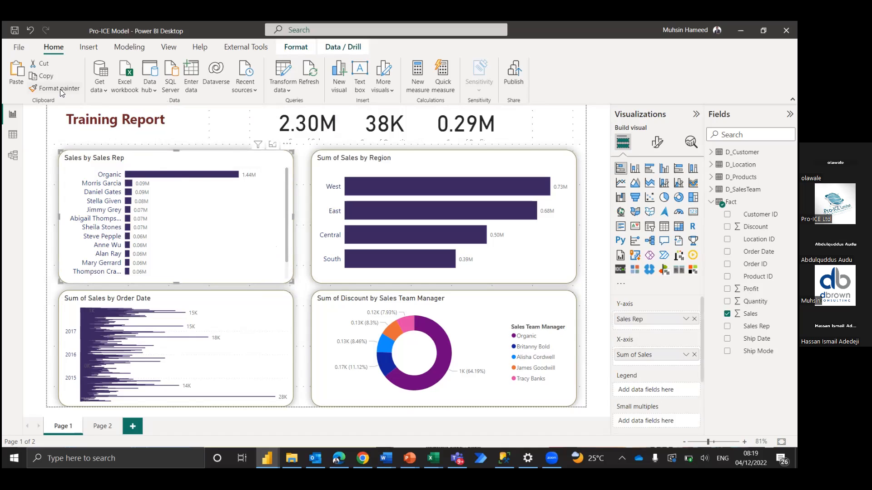
left_click(43, 89)
left_click(308, 124)
left_click(309, 123)
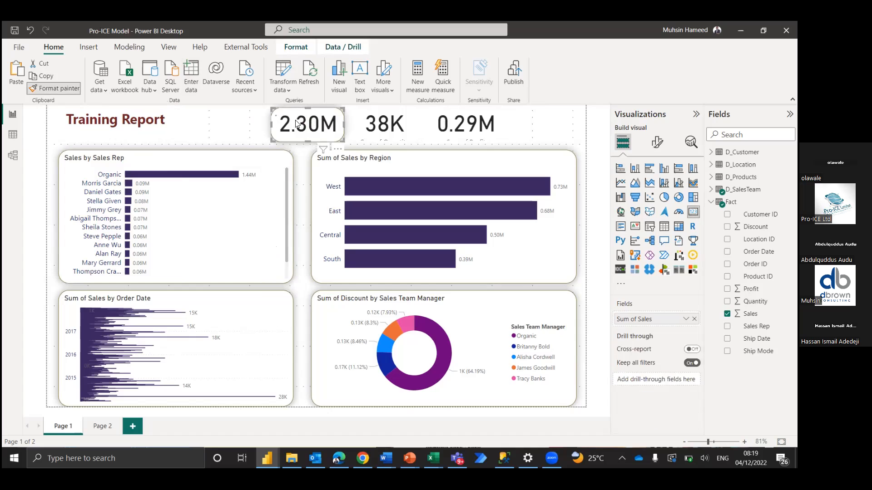
left_click(58, 84)
left_click(370, 123)
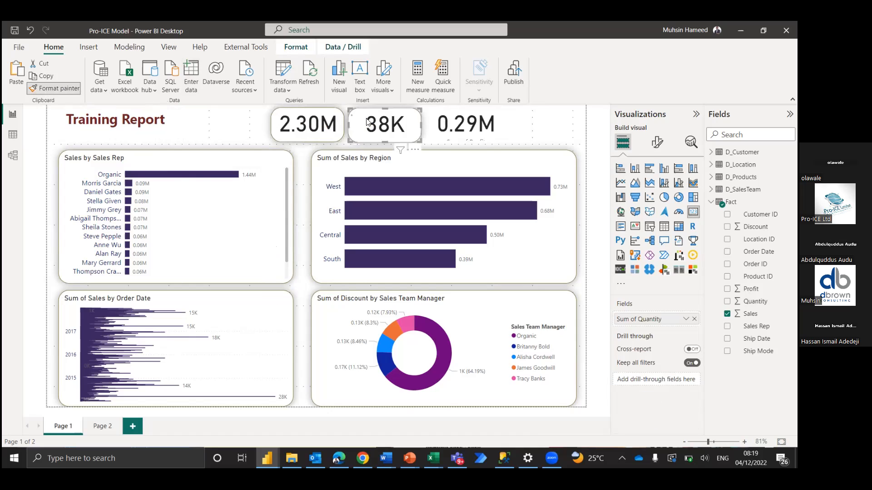
left_click(62, 91)
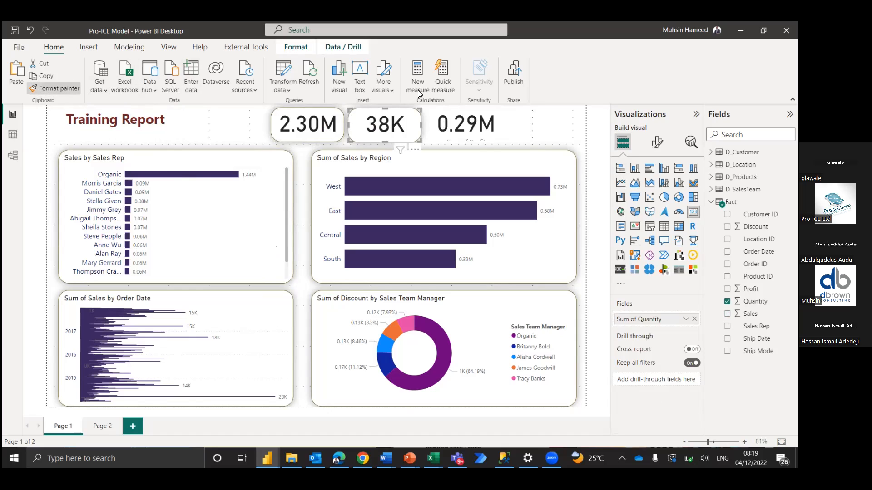
left_click(480, 124)
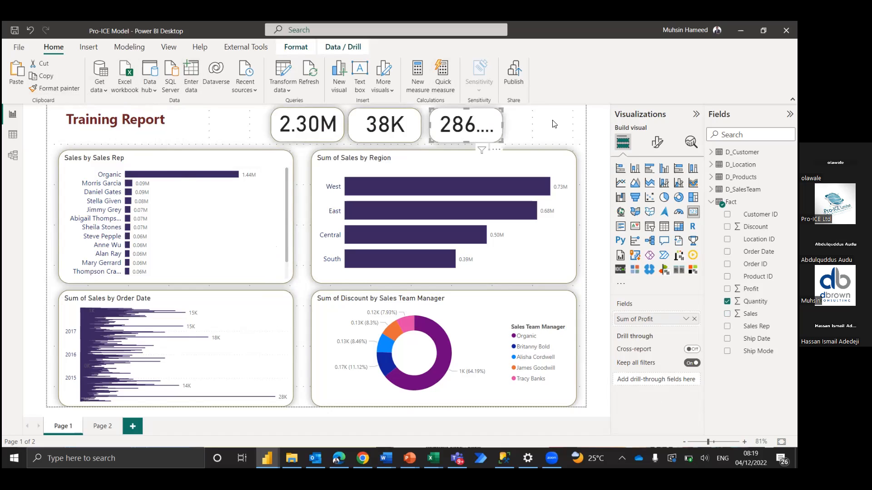
Set the display units of the Profit card's callout value to Millions
left_click(473, 130)
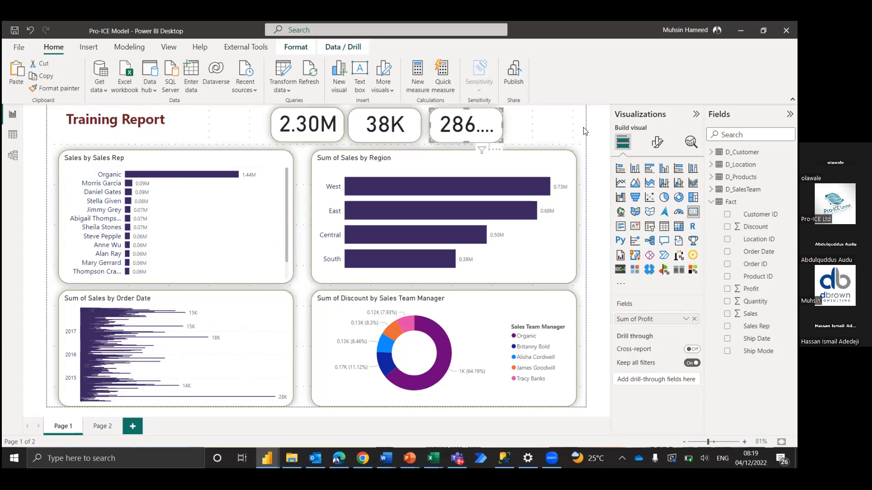
left_click(657, 142)
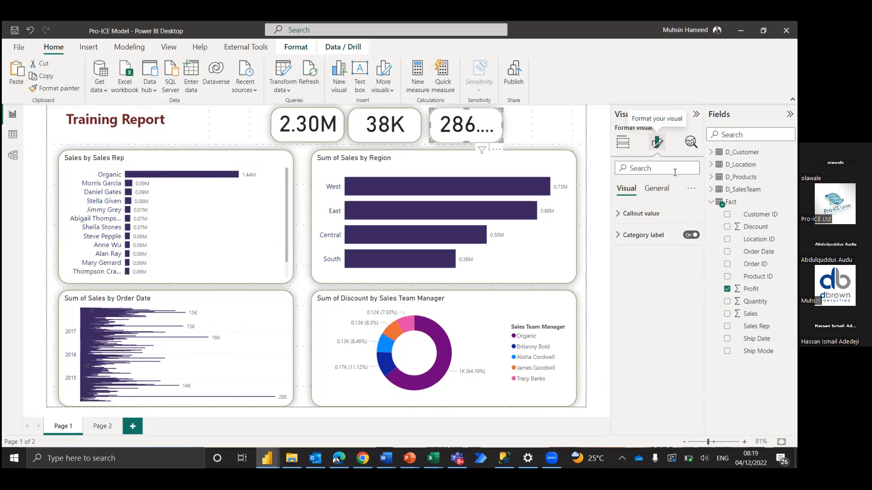
left_click(638, 214)
left_click(661, 317)
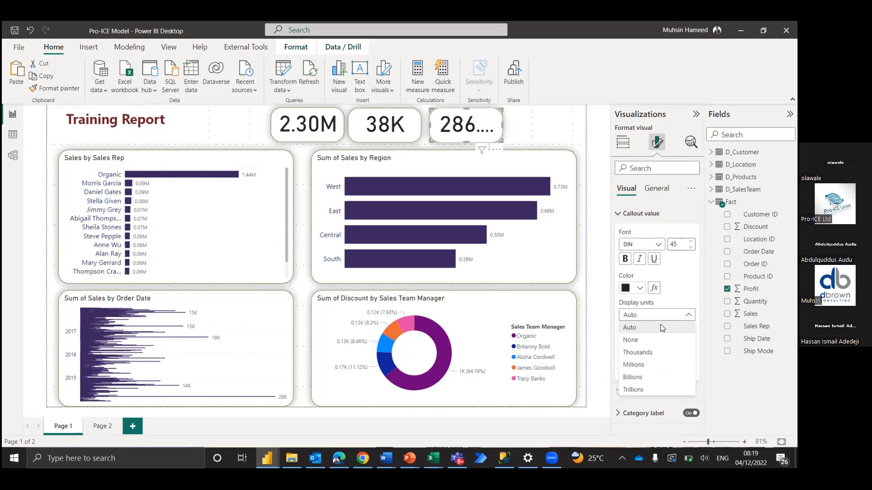
left_click(227, 130)
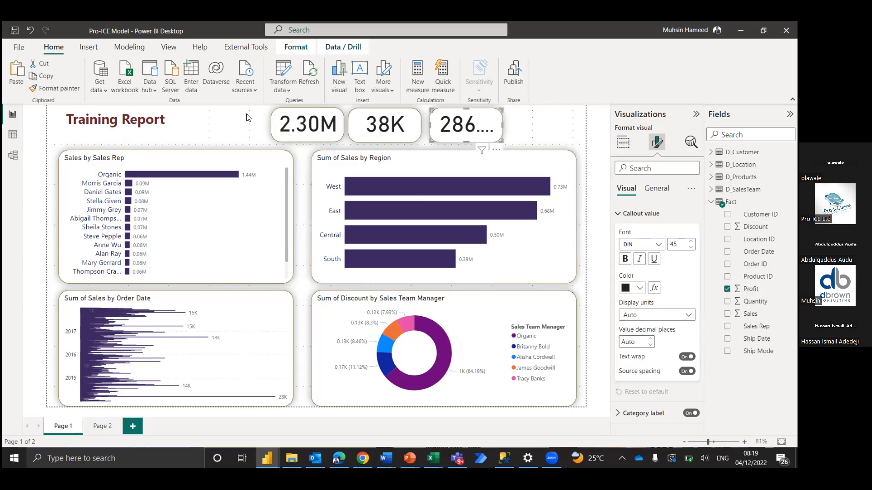
left_click(553, 138)
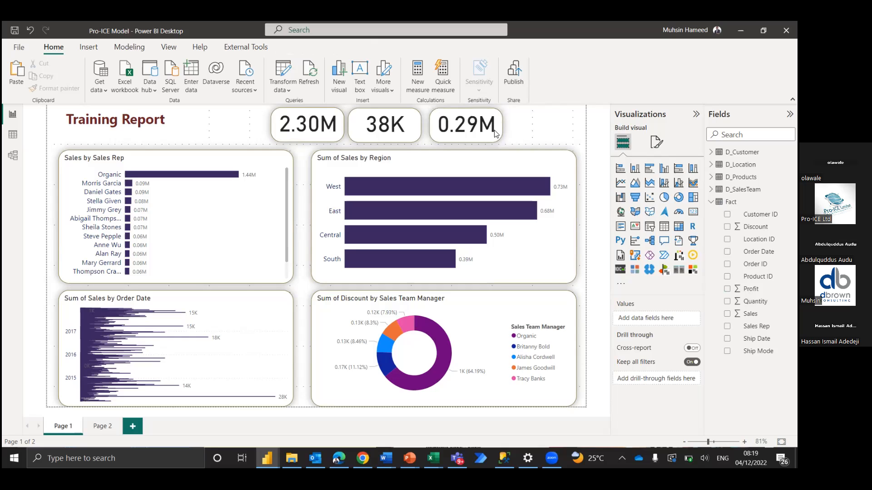
Move the Sales, Quantity and Profit cards into a spaced row directly above the Sum of Sales by Region chart
left_click_drag(495, 129, 518, 131)
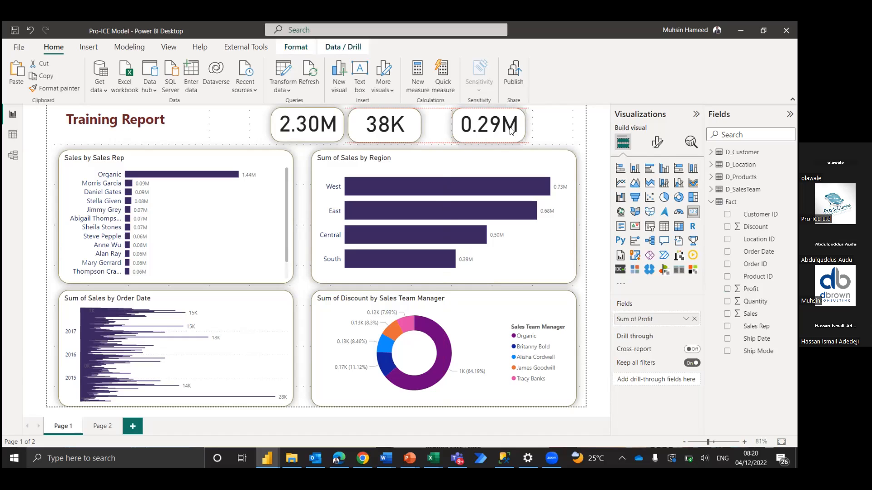
left_click_drag(419, 132, 434, 132)
left_click_drag(333, 131, 406, 131)
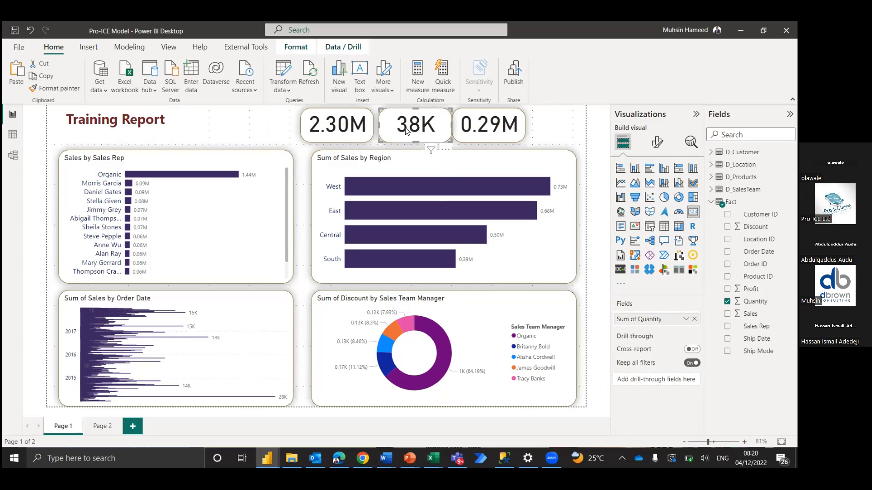
left_click_drag(348, 130, 353, 130)
left_click_drag(477, 134, 494, 133)
left_click_drag(435, 135, 444, 135)
left_click(571, 143)
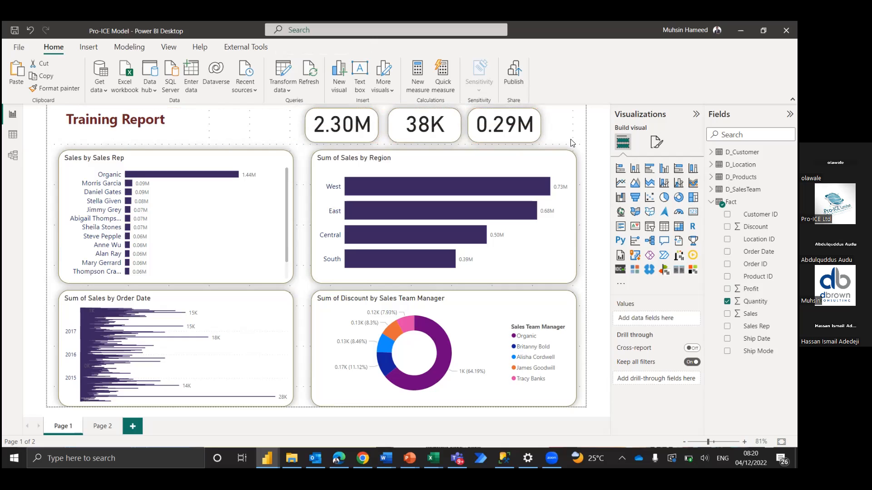
left_click(657, 150)
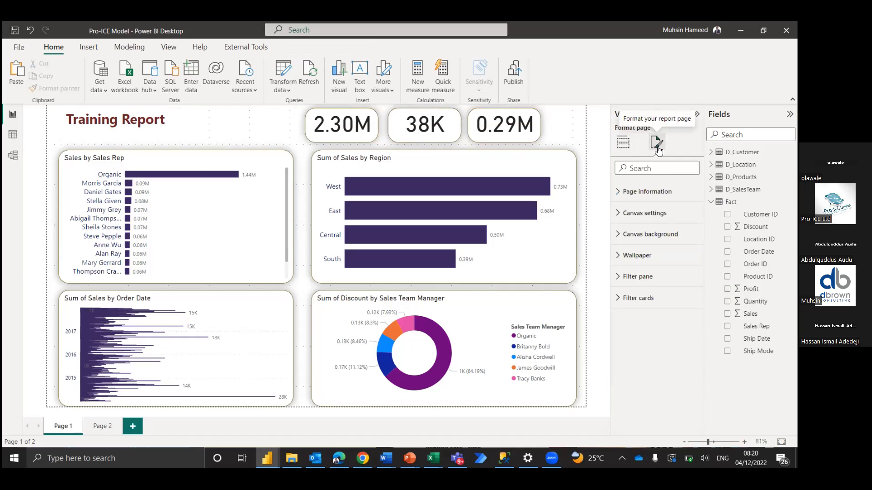
left_click(642, 235)
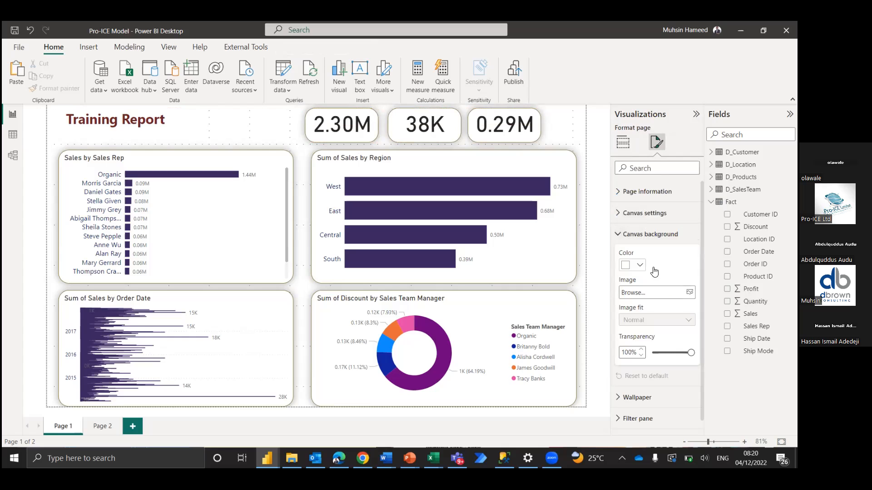
left_click(649, 235)
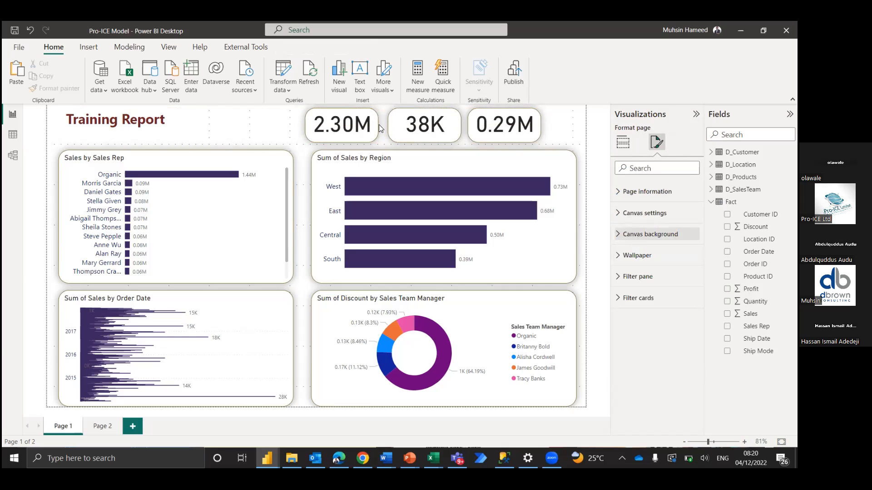
left_click(281, 129)
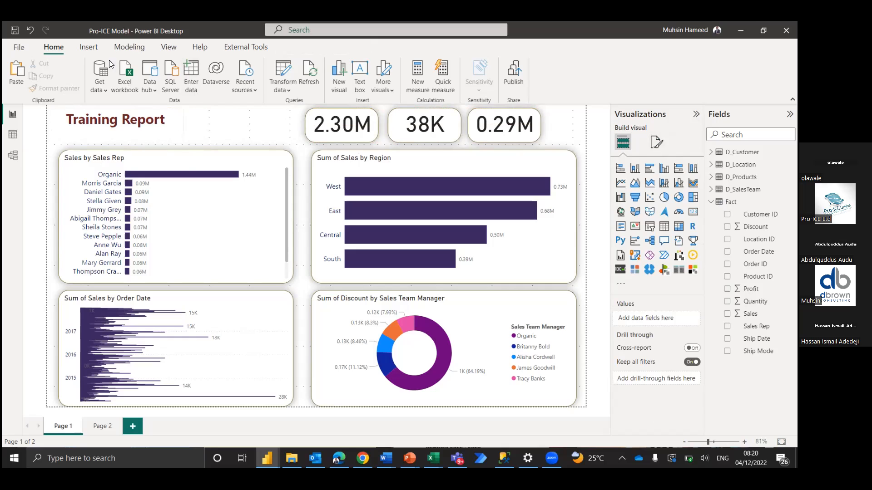
Apply the dark Innovate theme to the report
left_click(168, 47)
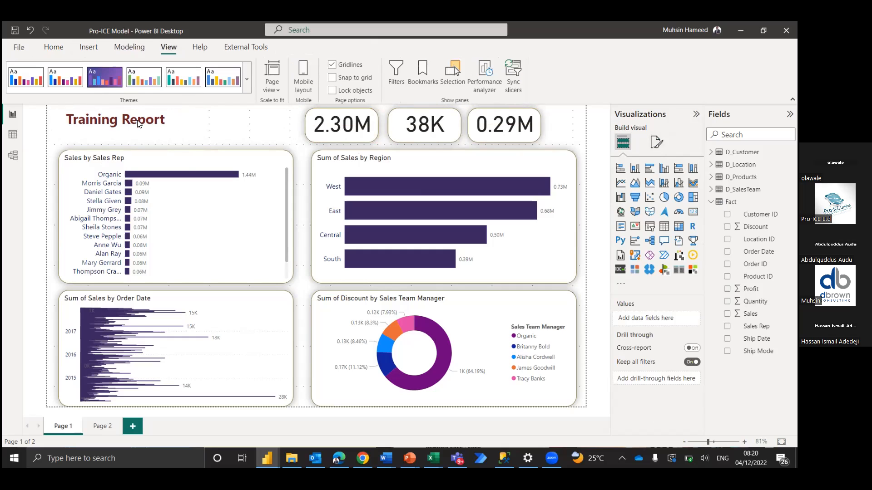
left_click(246, 93)
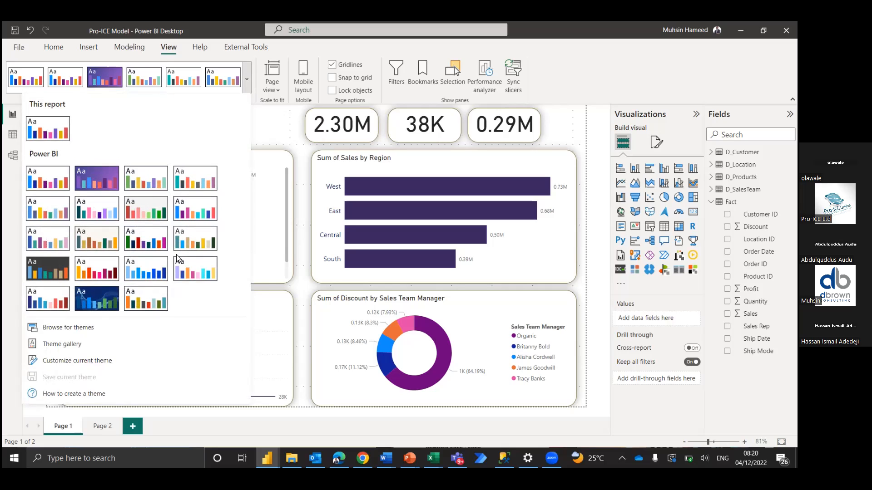
left_click(44, 271)
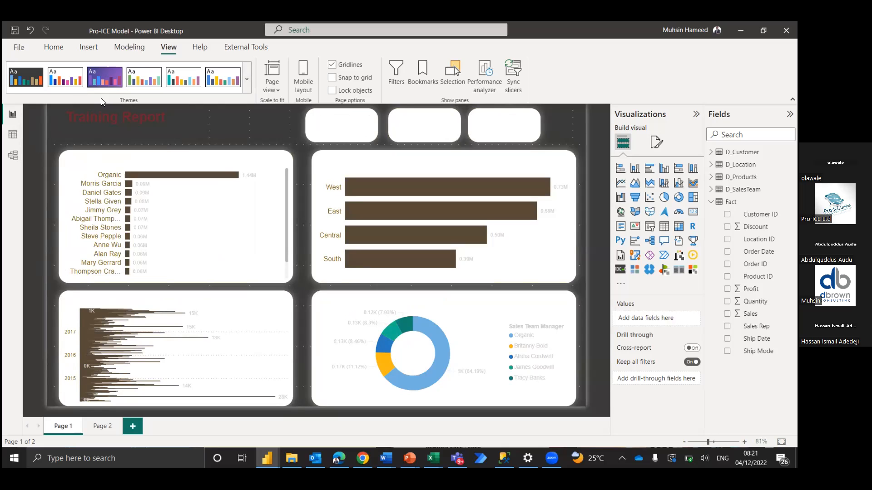
Examine the theme customization options for name and colors, visuals (background, border, header, tooltip) and page wallpaper
left_click(247, 85)
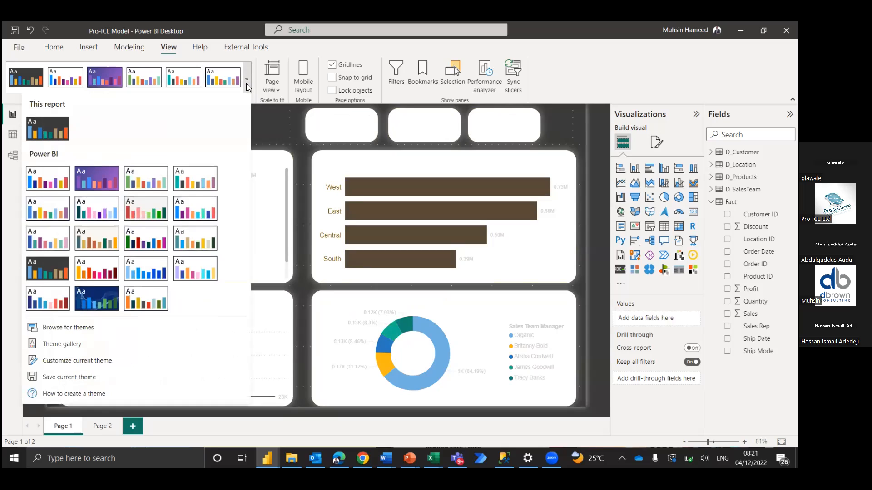
left_click(81, 365)
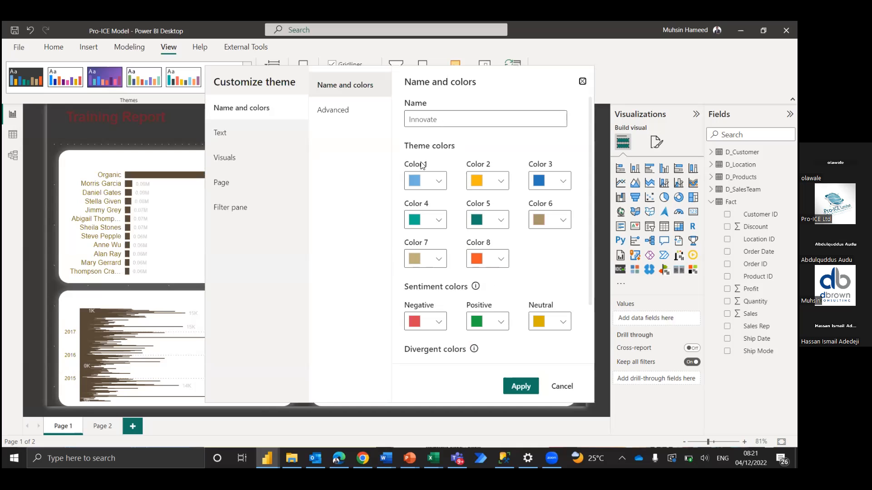
left_click(229, 162)
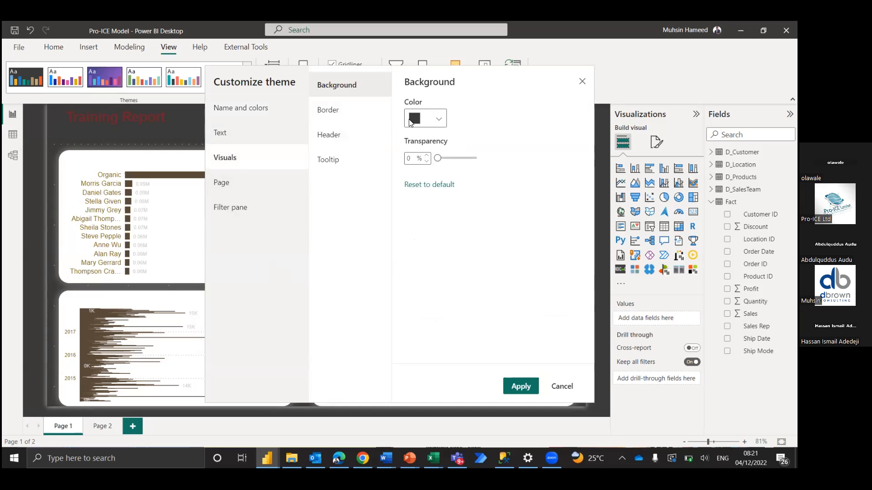
left_click(333, 111)
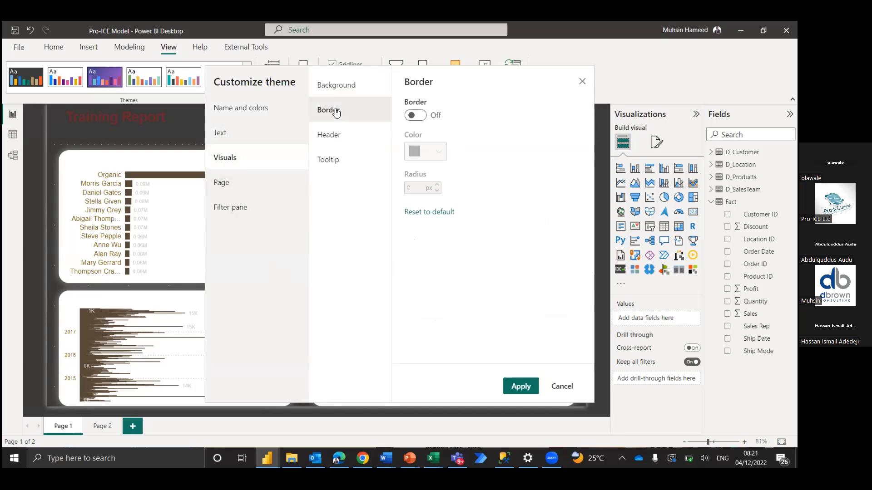
left_click(346, 141)
left_click(343, 166)
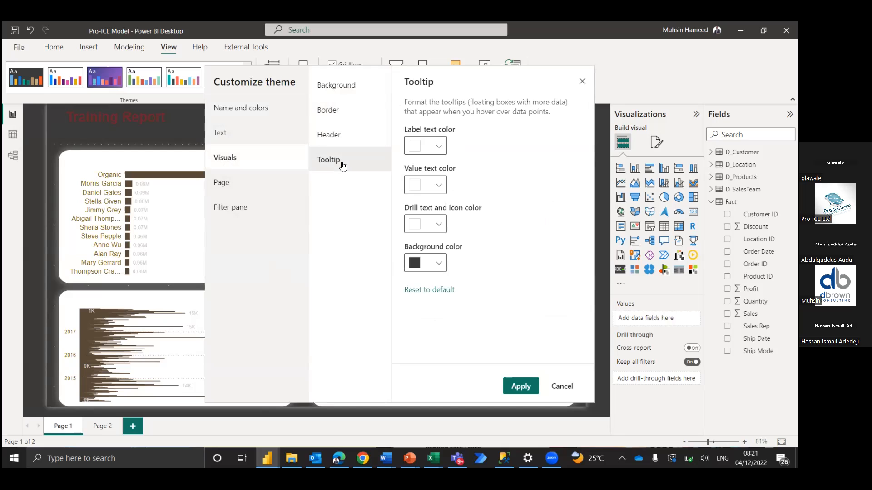
left_click(269, 187)
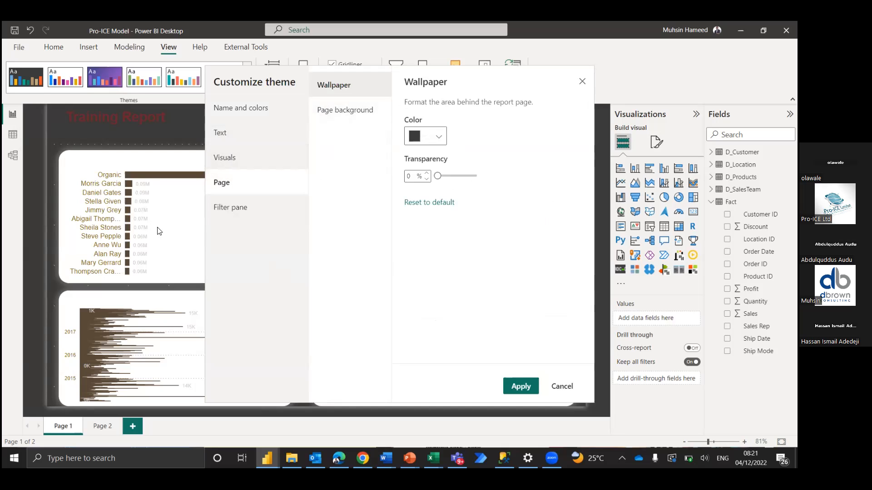
left_click(581, 81)
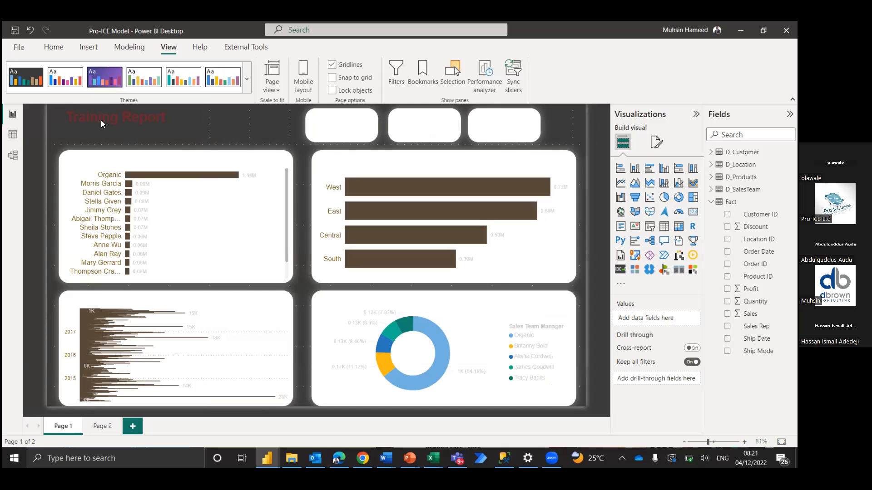
Switch the report back to the Default theme
left_click(64, 82)
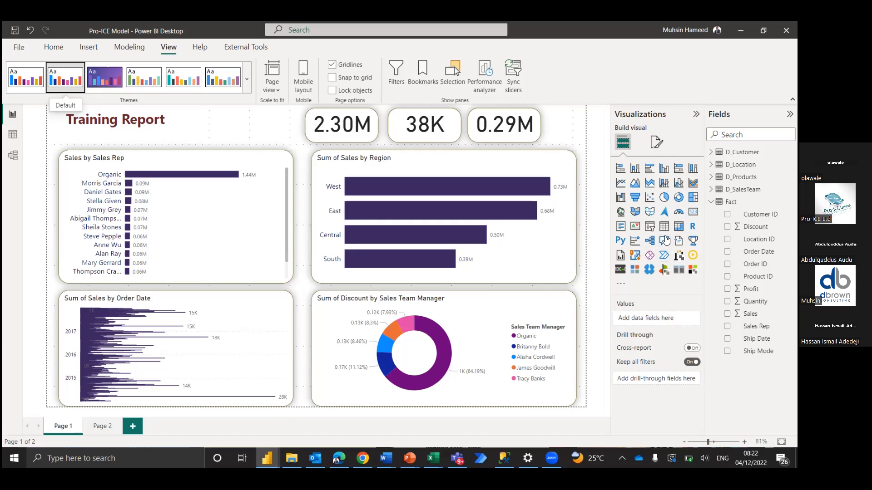
Add a slicer on the D_Customer Segment field and fit it between the Training Report title and the first card
left_click(650, 227)
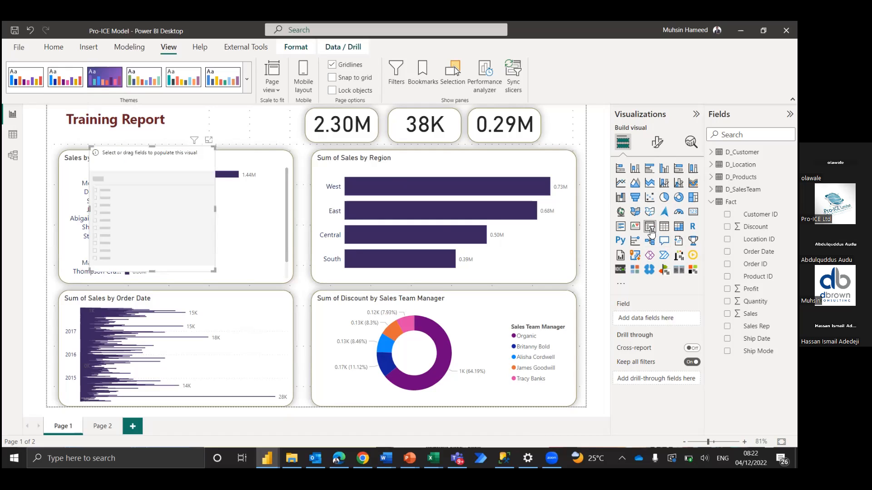
left_click_drag(170, 146, 256, 132)
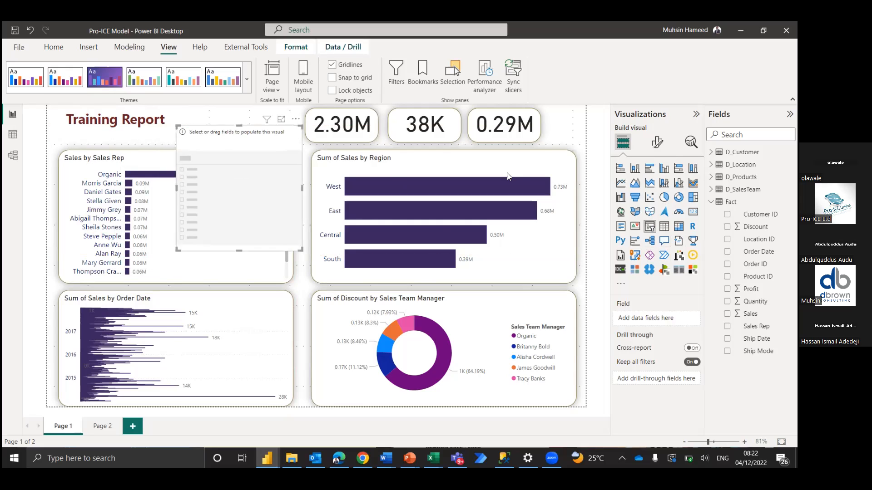
left_click(711, 202)
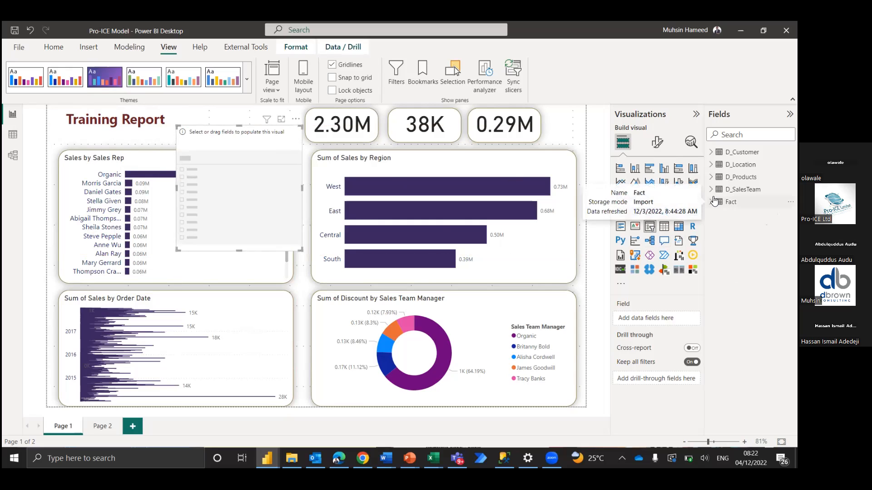
left_click(711, 153)
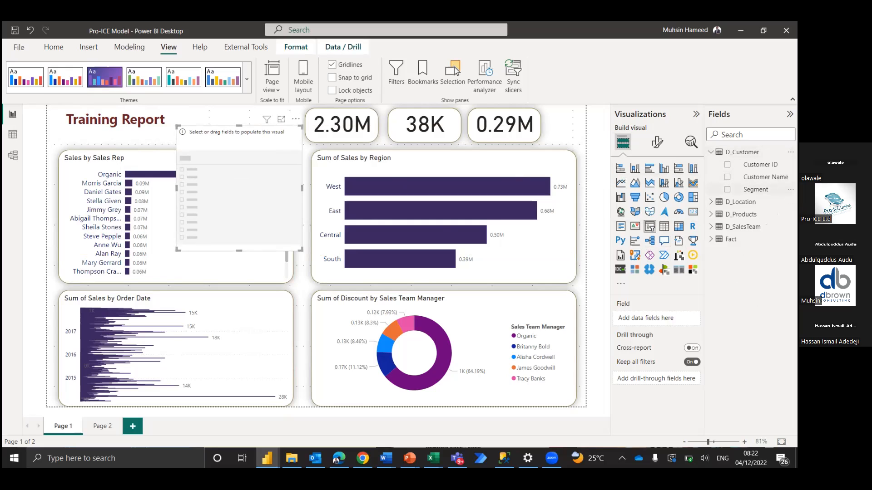
left_click(727, 189)
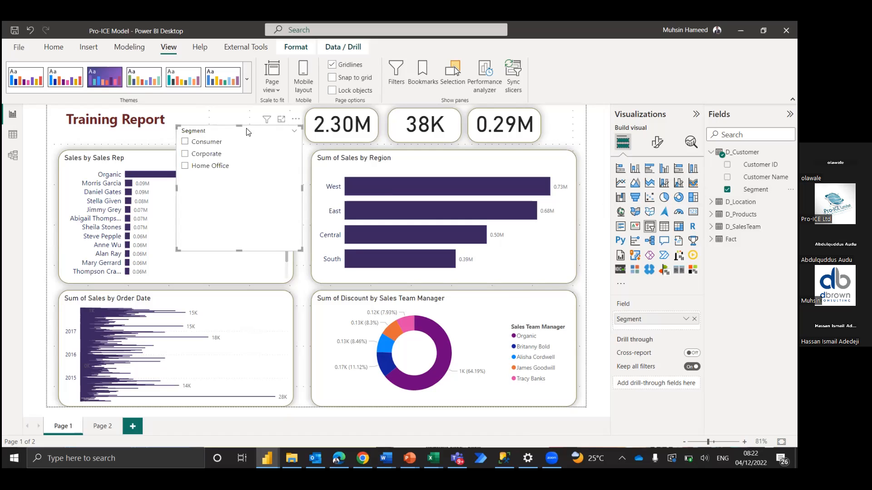
left_click_drag(248, 132, 248, 116)
left_click_drag(237, 234, 244, 141)
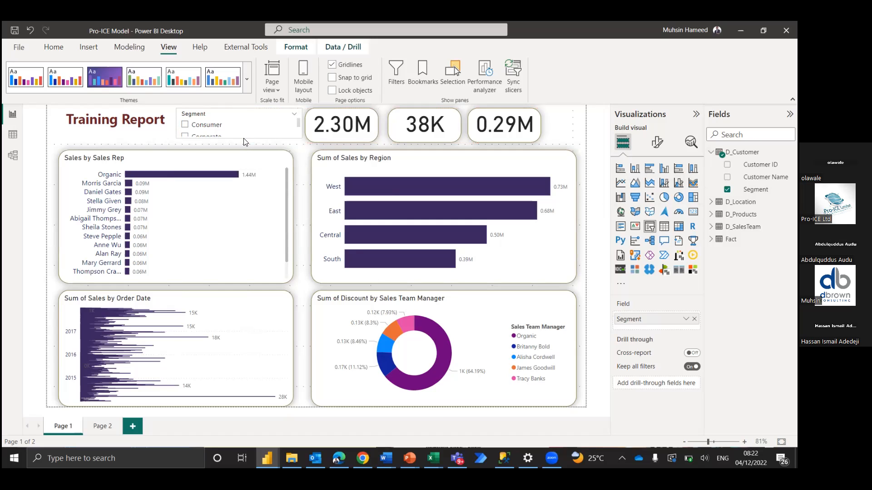
Test the Segment slicer by filtering the report to Consumer and to Corporate, and clear the selection
left_click(185, 125)
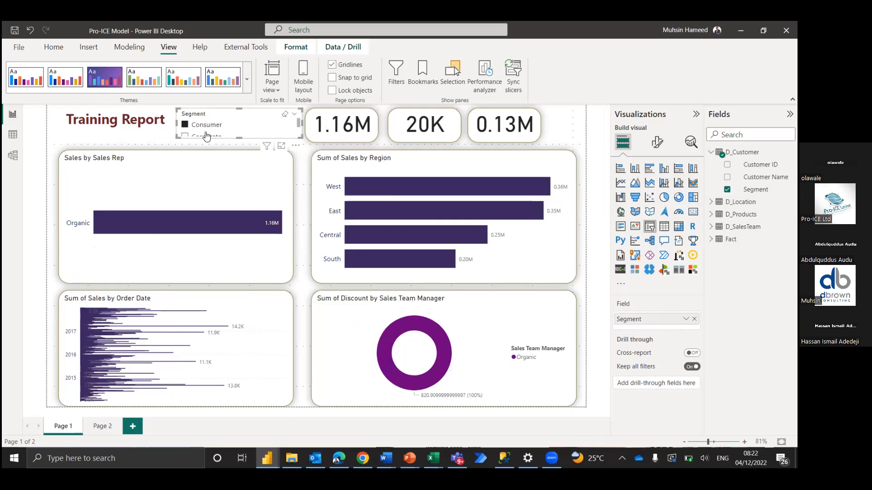
scroll(274, 130, "down", 1)
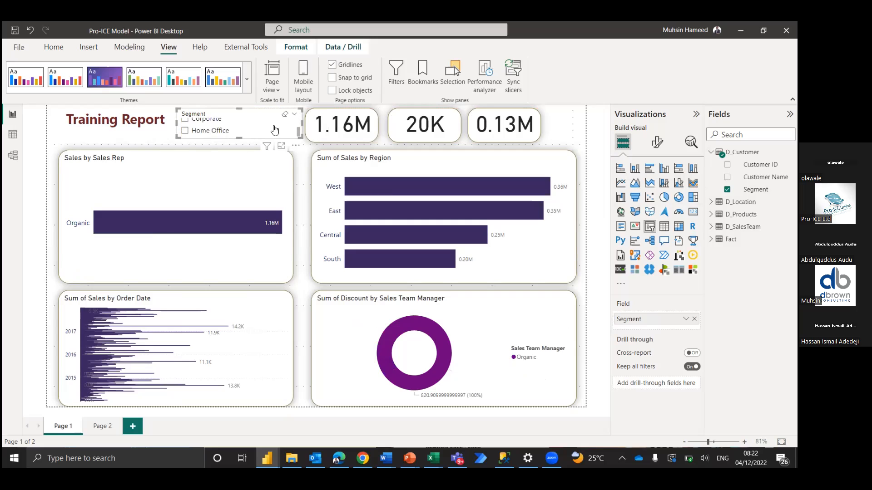
left_click(209, 124)
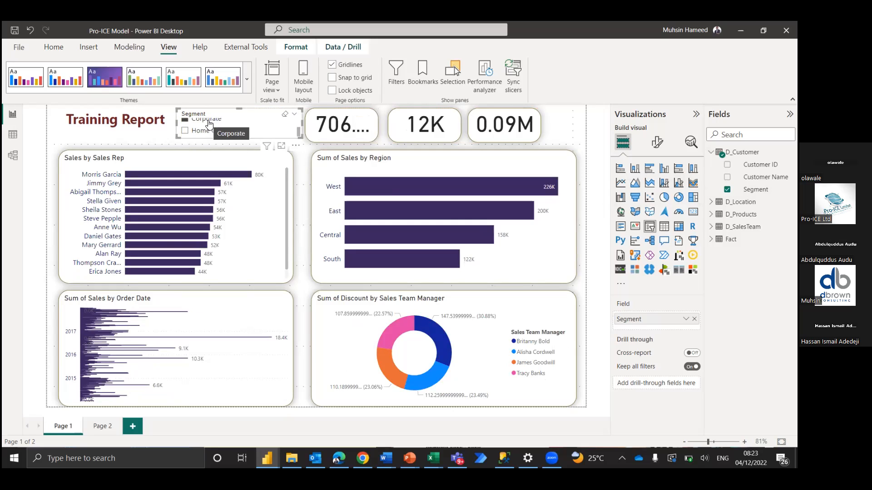
left_click(210, 123)
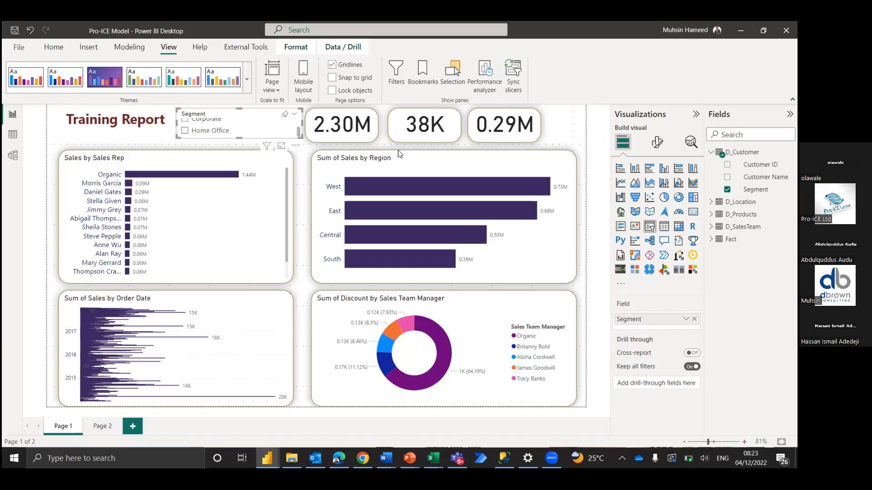
Set the Segment slicer's orientation to Horizontal
left_click(658, 143)
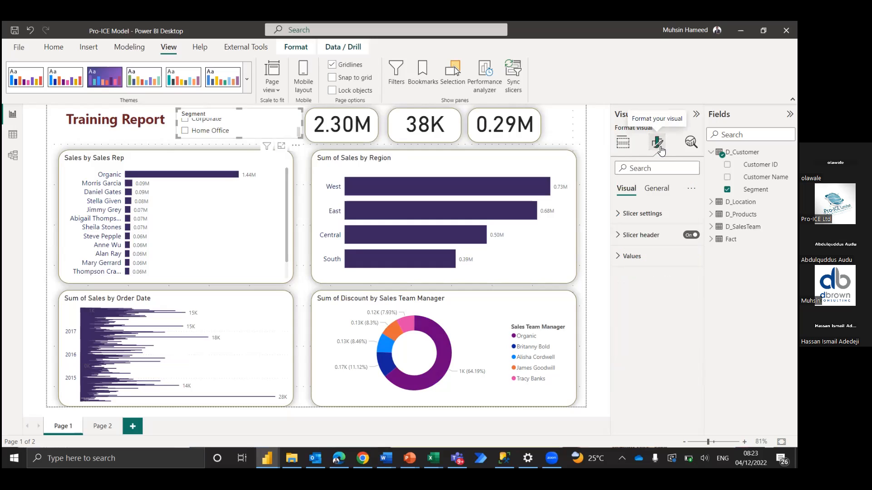
left_click(658, 213)
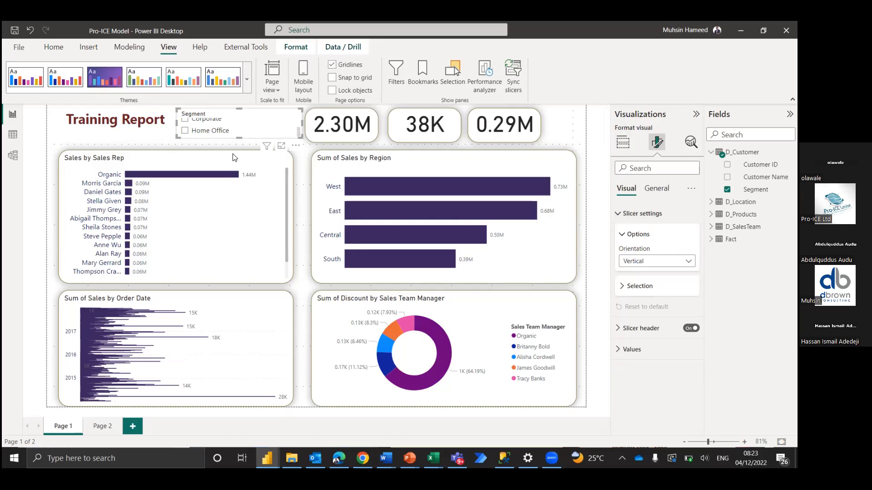
left_click(661, 267)
left_click(658, 289)
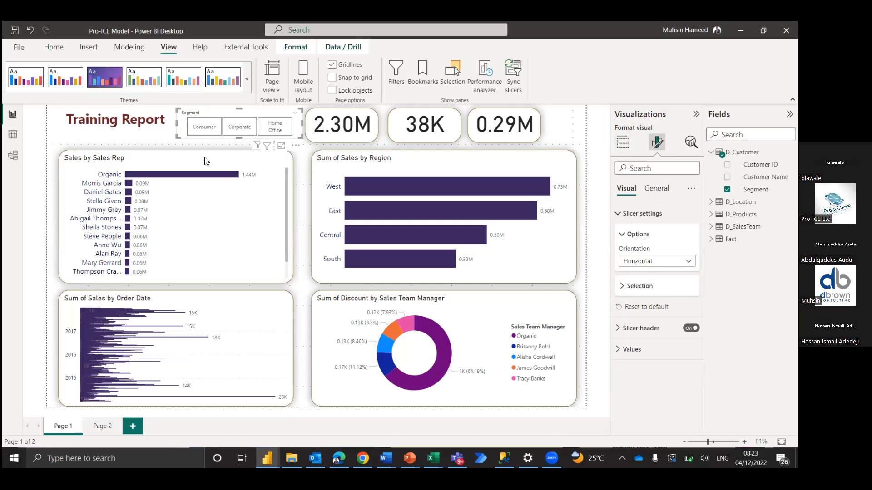
Filter the report by Consumer and by Corporate, leaving Corporate selected, and turn off the Segment slicer's header
left_click(207, 124)
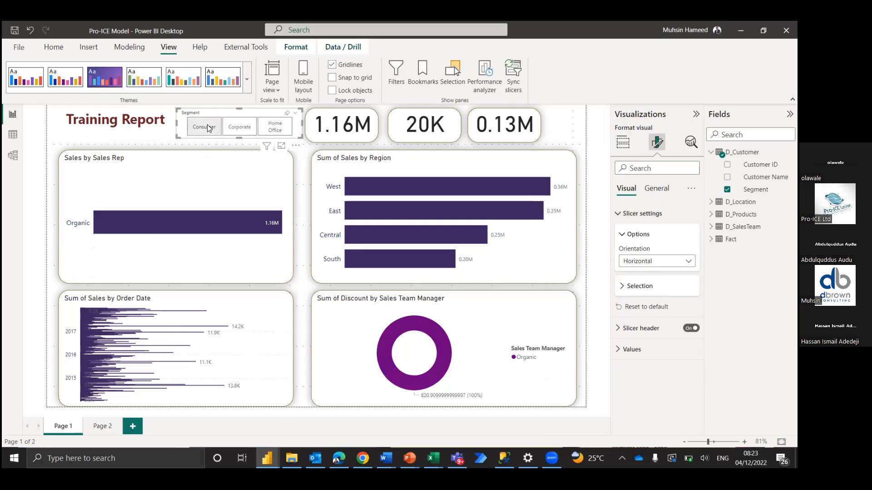
left_click(246, 124)
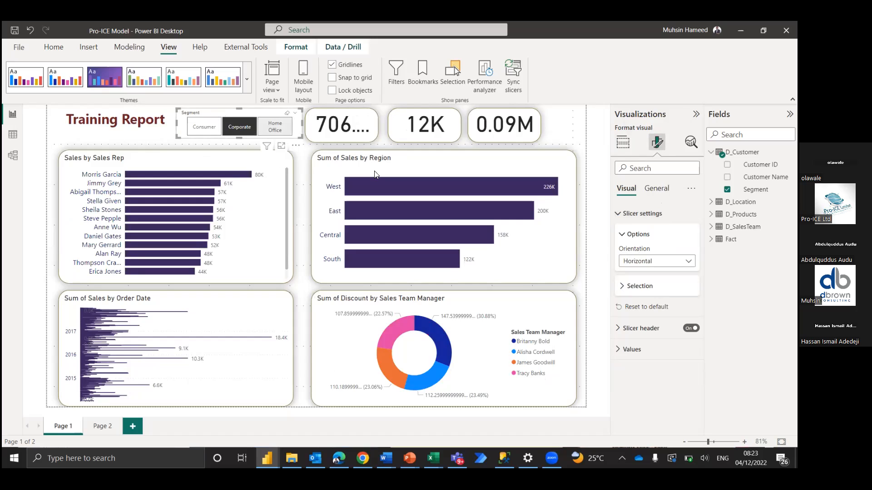
left_click(689, 331)
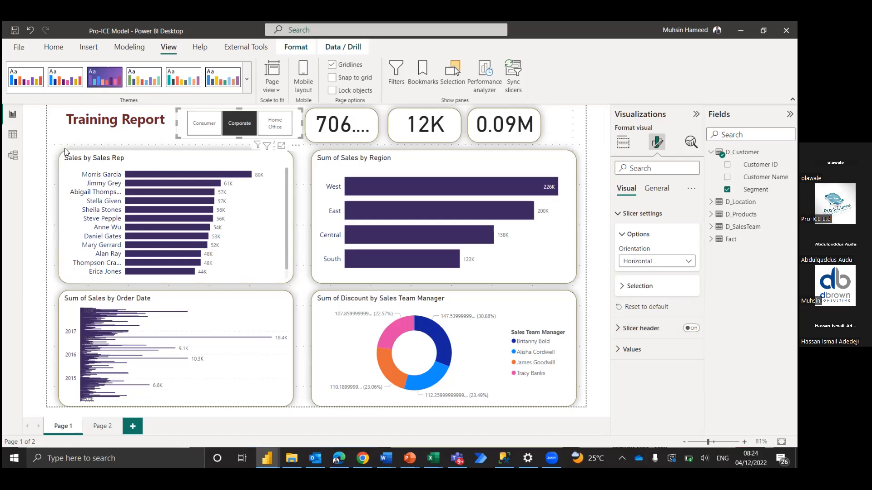
left_click(46, 131)
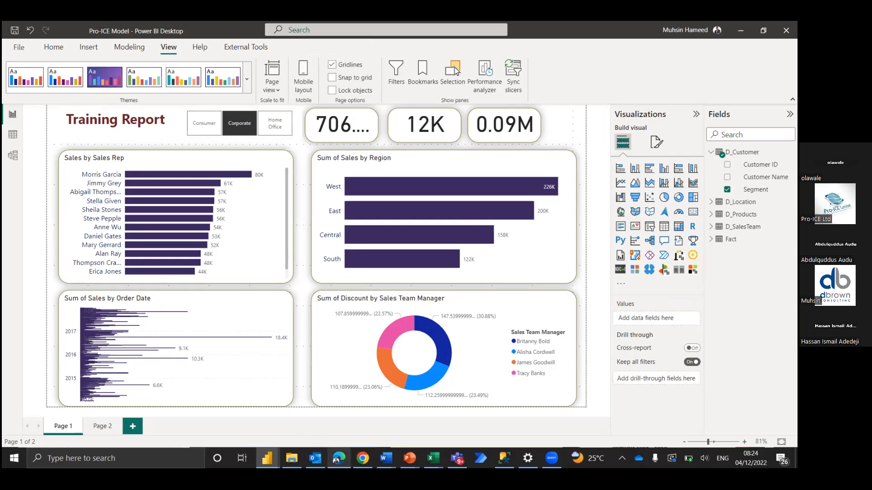
Choose and open Historical Sales Data 1.5years.xlsx from the Downloads folder in the Zoom file dialog
mouse_move(339, 457)
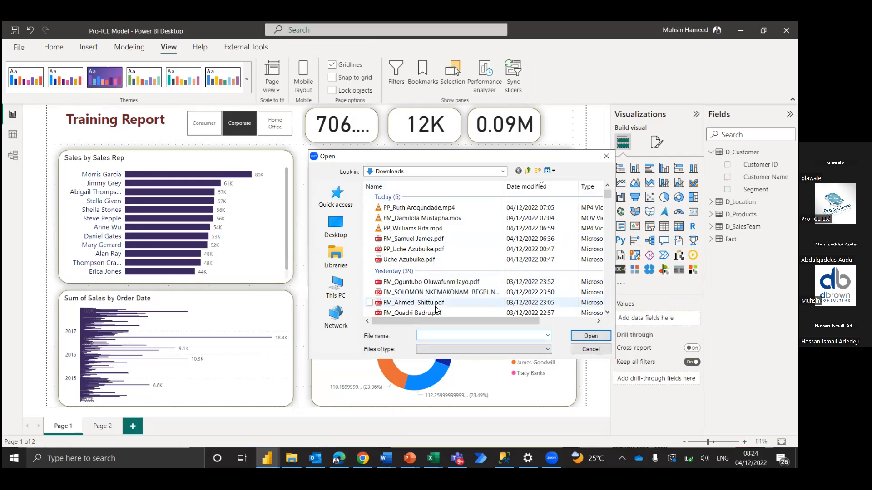
type("hist")
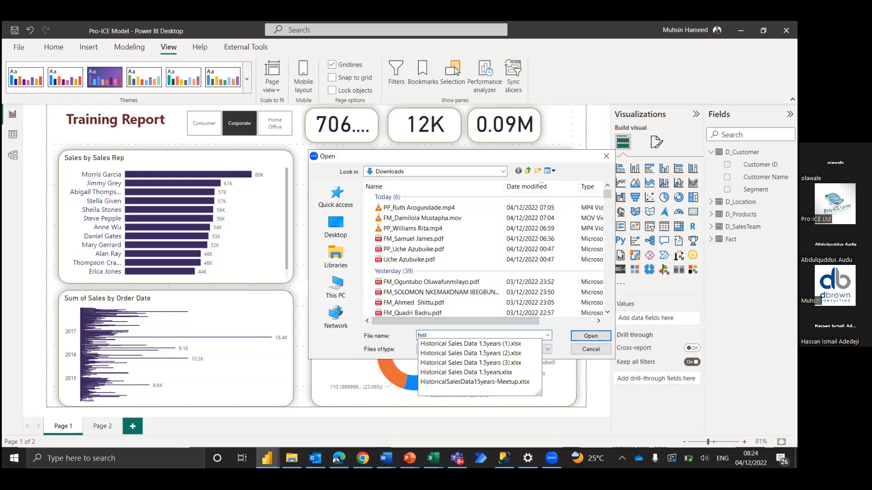
left_click(467, 373)
left_click(589, 339)
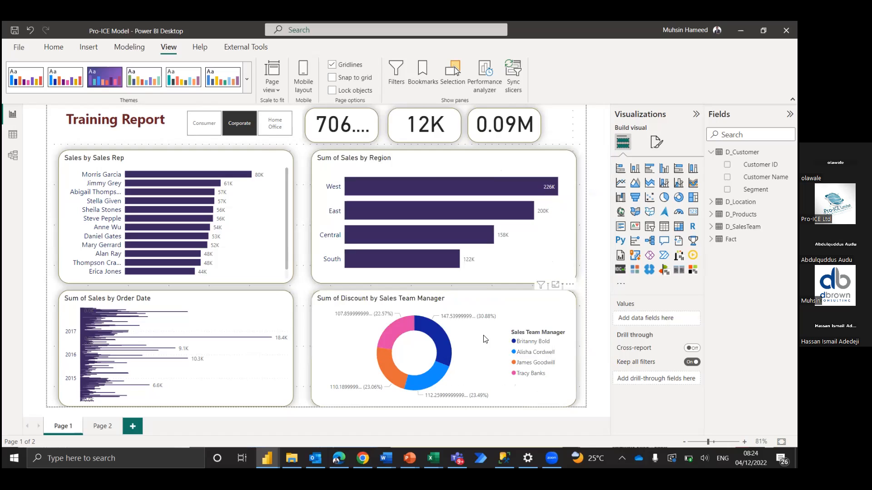
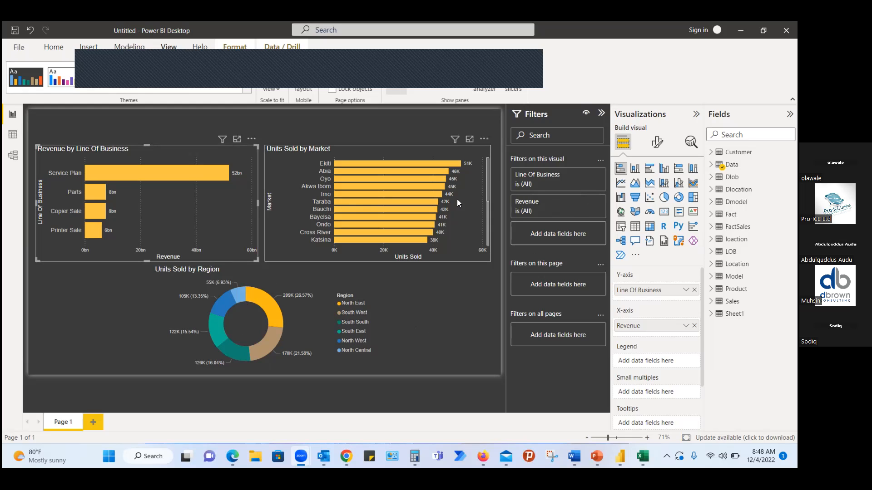
Select the Units Sold by Market chart and shift it slightly to the right, away from the Revenue by Line Of Business chart
left_click(488, 179)
left_click(468, 193)
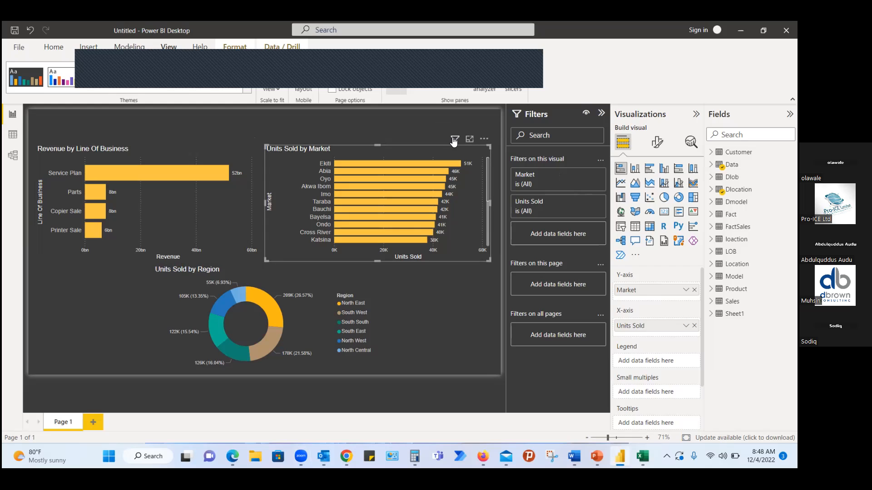
mouse_move(454, 141)
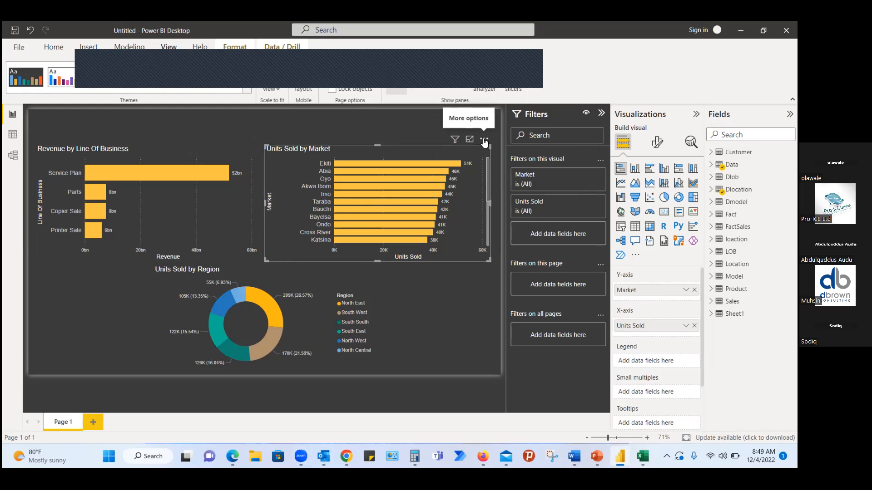
left_click_drag(484, 142, 545, 177)
left_click_drag(467, 190, 442, 149)
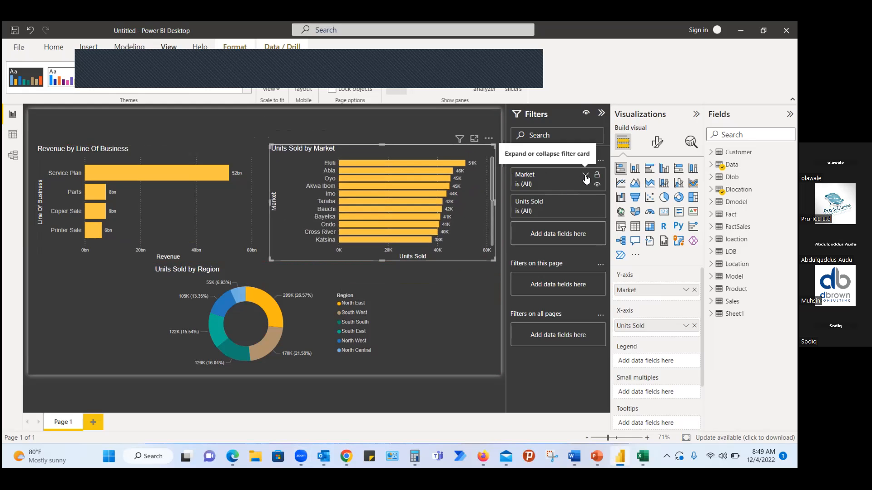
Change the Market filter of the Units Sold by Market chart to the Top N filter type
left_click(586, 176)
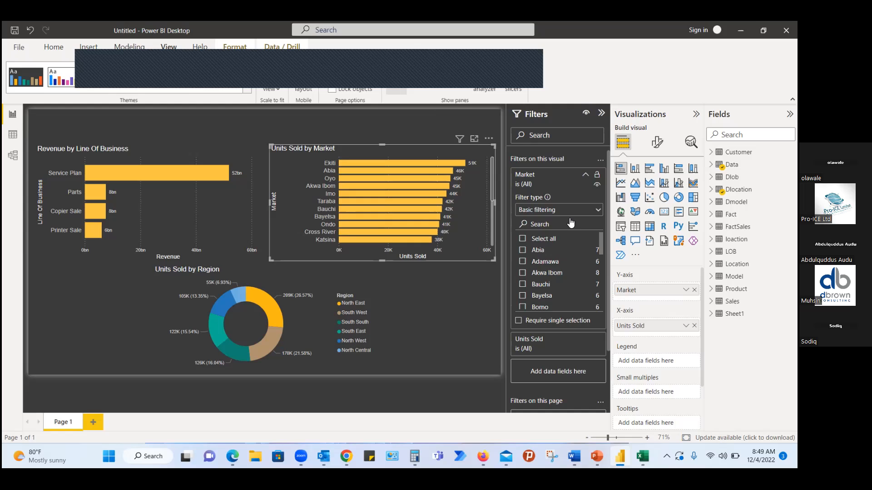
left_click(599, 210)
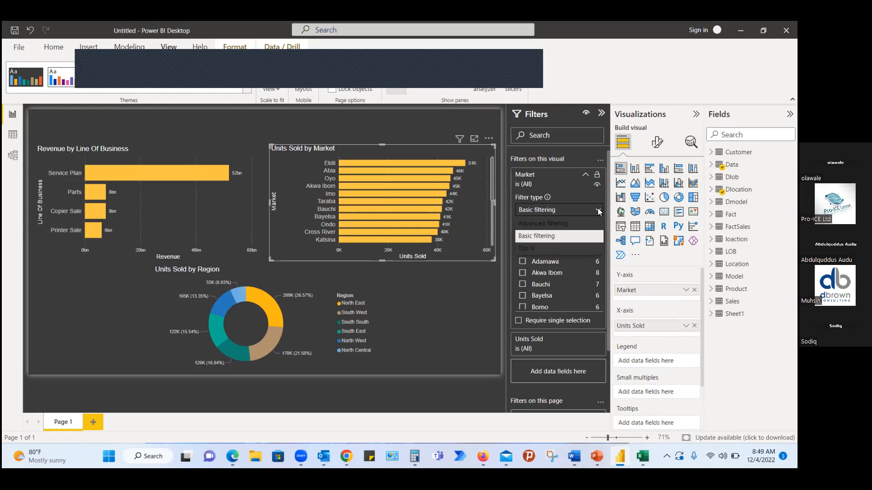
left_click(598, 209)
left_click(597, 208)
left_click(550, 237)
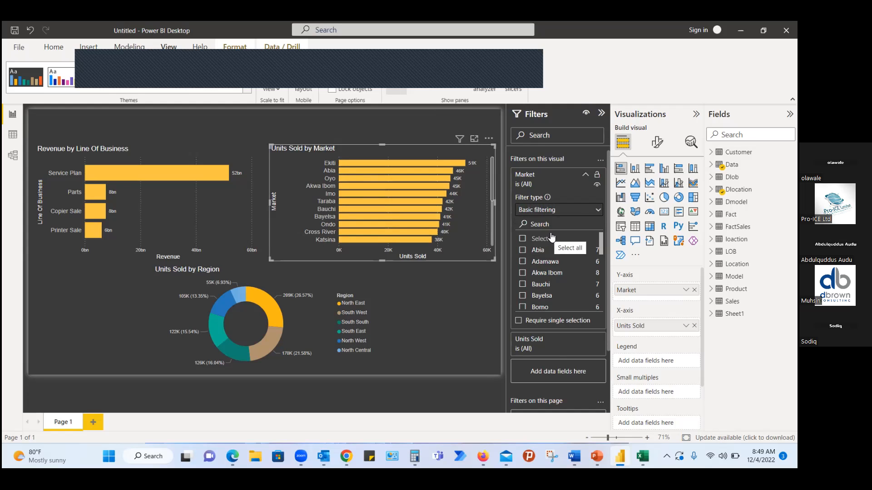
left_click(599, 211)
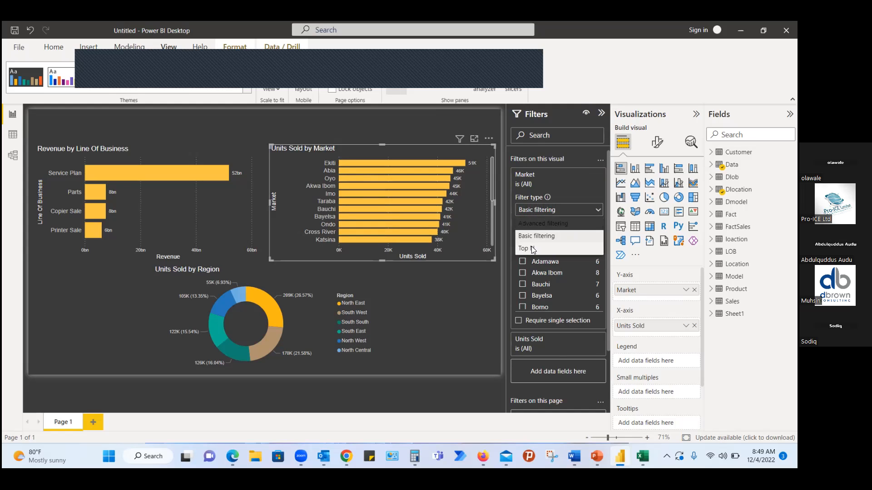
left_click(534, 249)
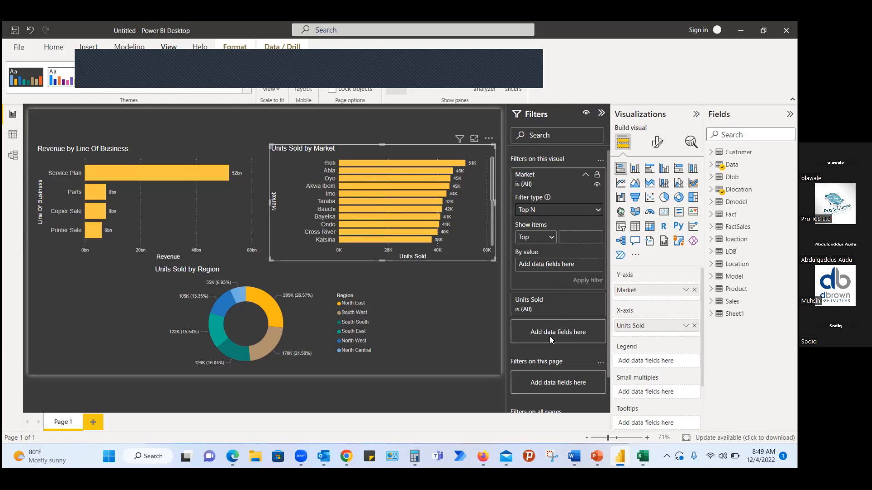
Set the chart's Market filter to show the top 5 items
left_click(578, 235)
type("5")
scroll(570, 262, "down", 2)
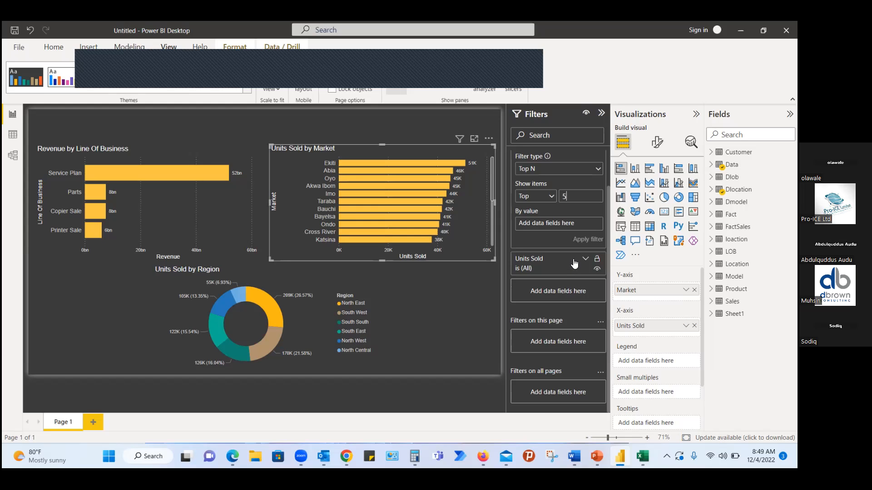
scroll(573, 258, "up", 2)
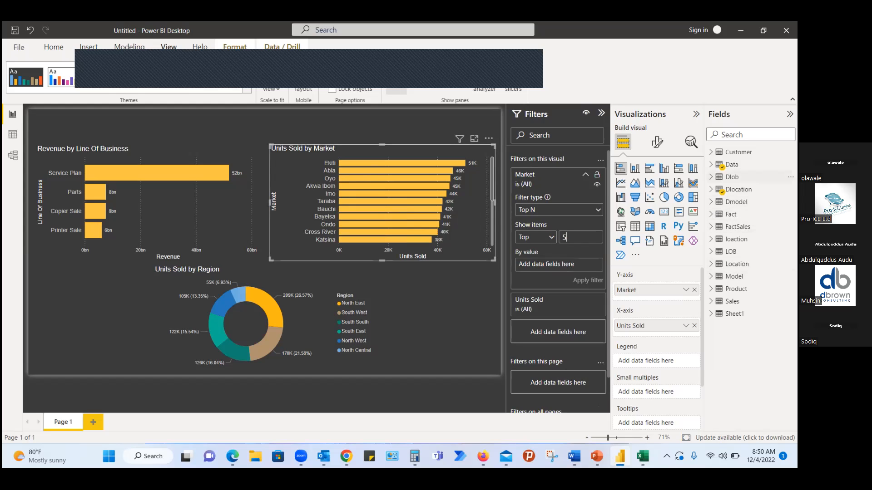
Rank the Units Sold by Market chart's top 5 filter by Units Sold from the Data table and apply the filter
left_click(712, 301)
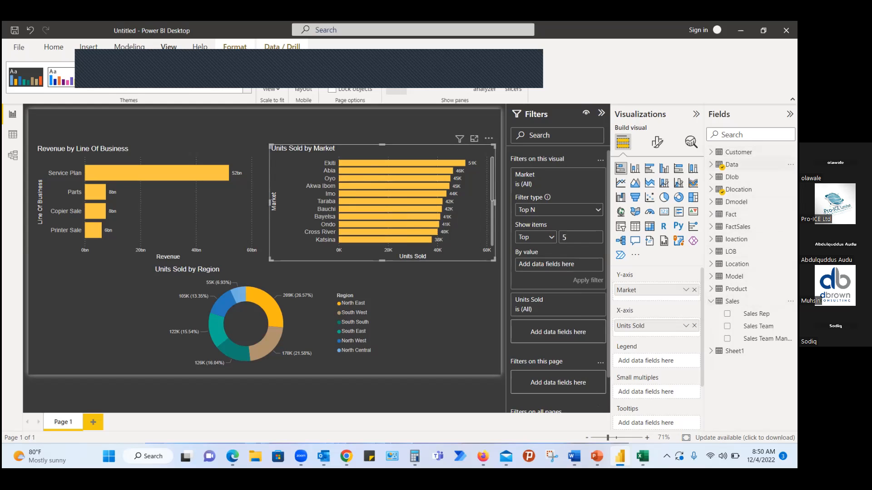
left_click(732, 165)
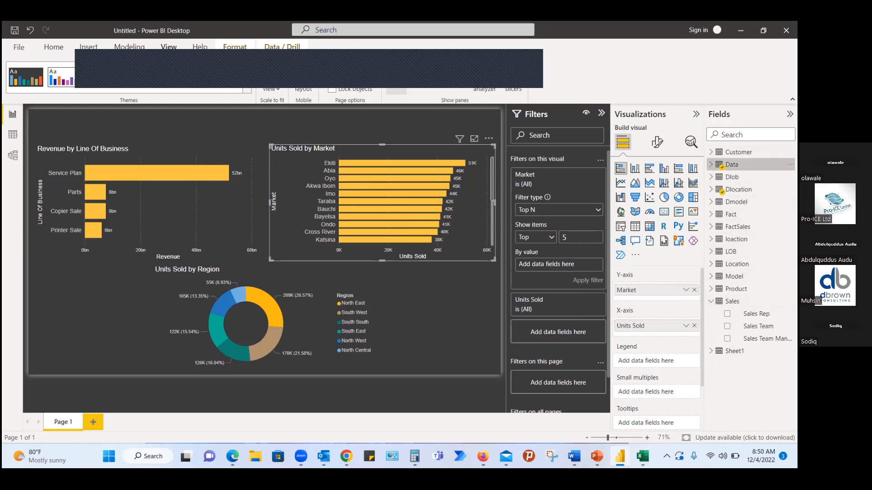
left_click(711, 165)
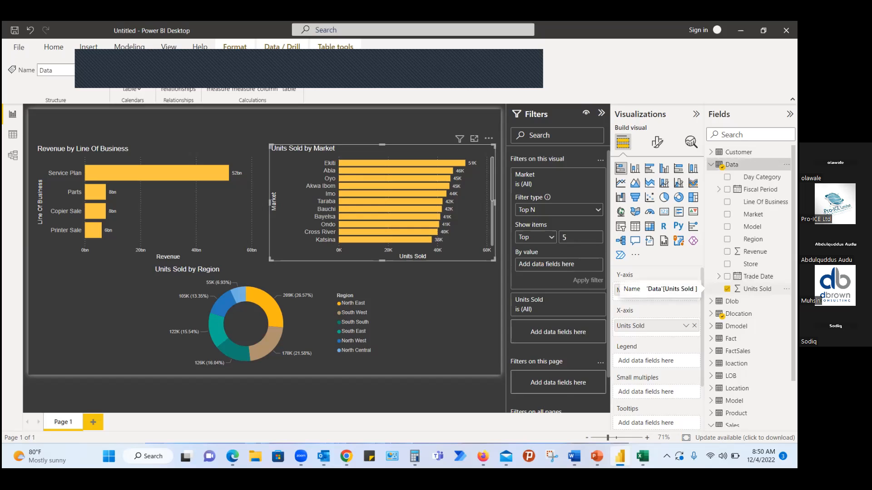
left_click_drag(756, 288, 402, 227)
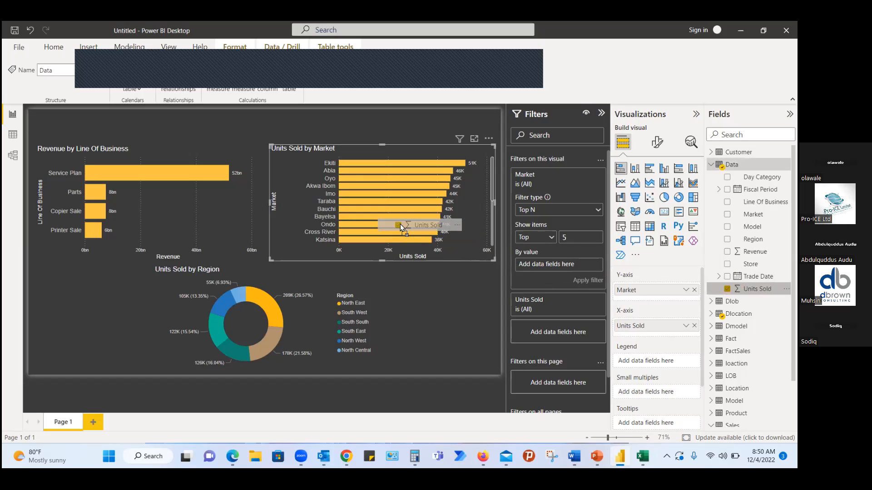
left_click_drag(401, 225, 548, 187)
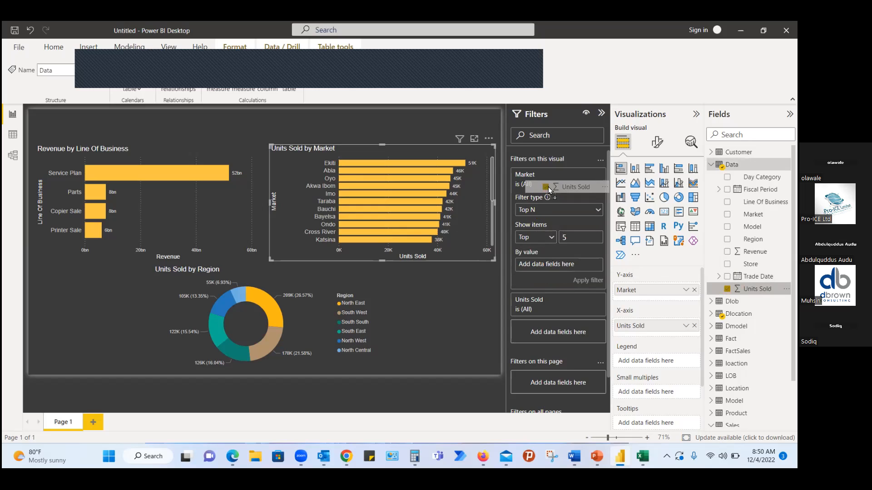
left_click_drag(545, 224, 544, 230)
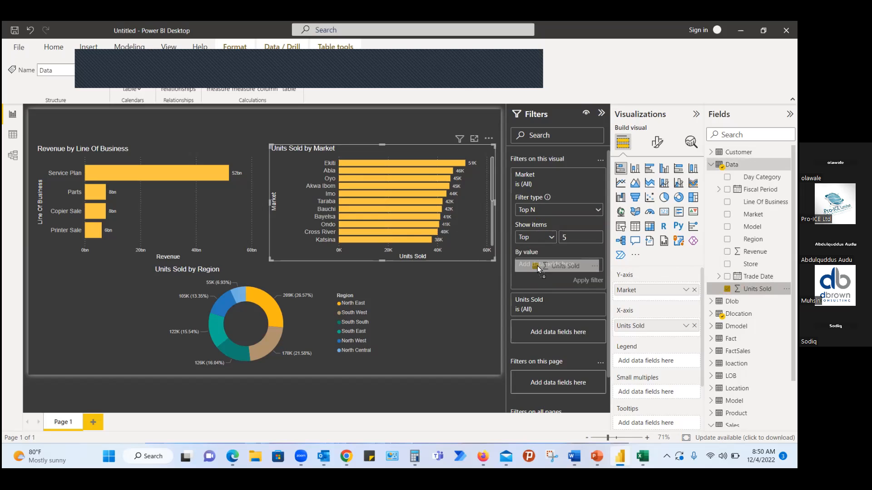
left_click_drag(537, 270, 536, 269)
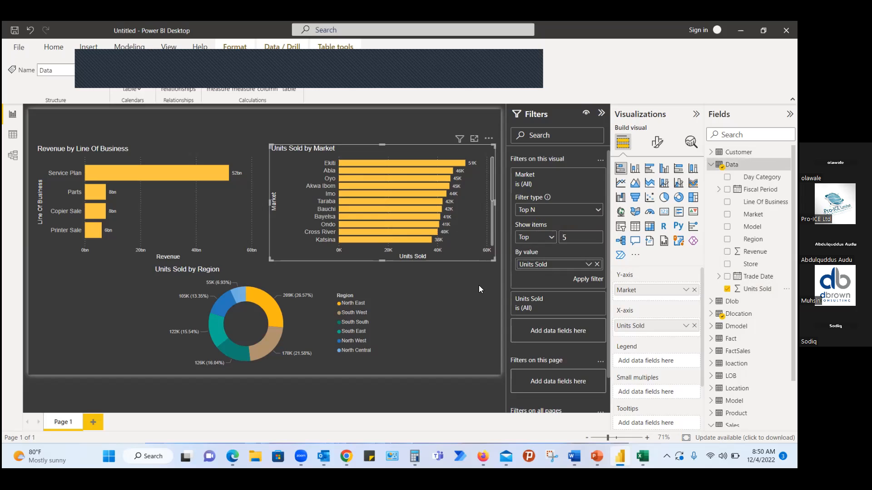
left_click(586, 281)
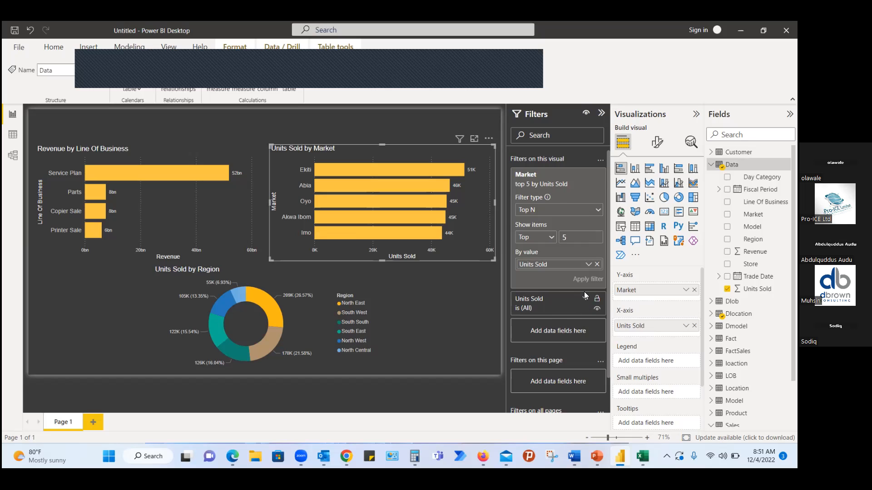
Switch the Units Sold by Market chart's Market filter to the bottom 5 items and apply it
scroll(584, 292, "down", 2)
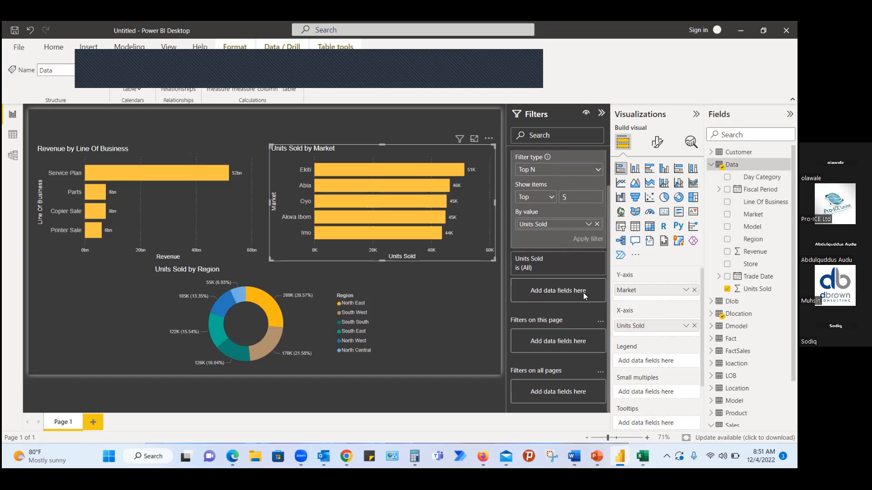
left_click(598, 168)
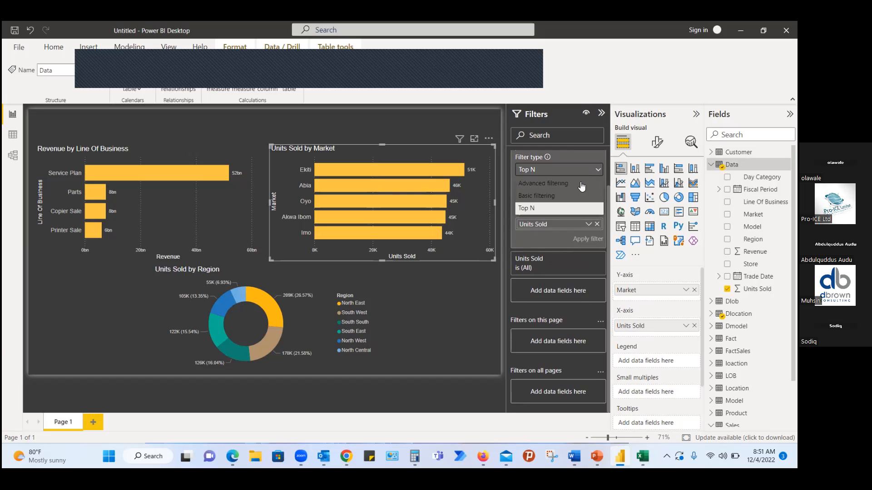
left_click(506, 226)
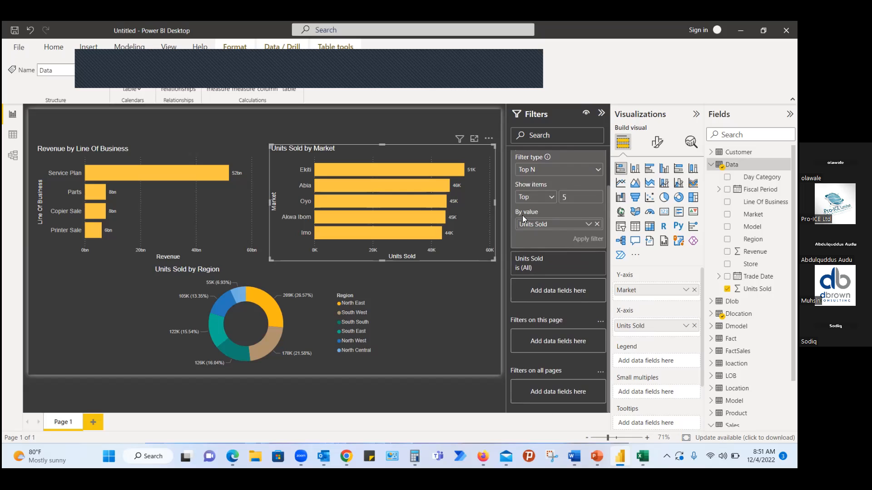
left_click(548, 198)
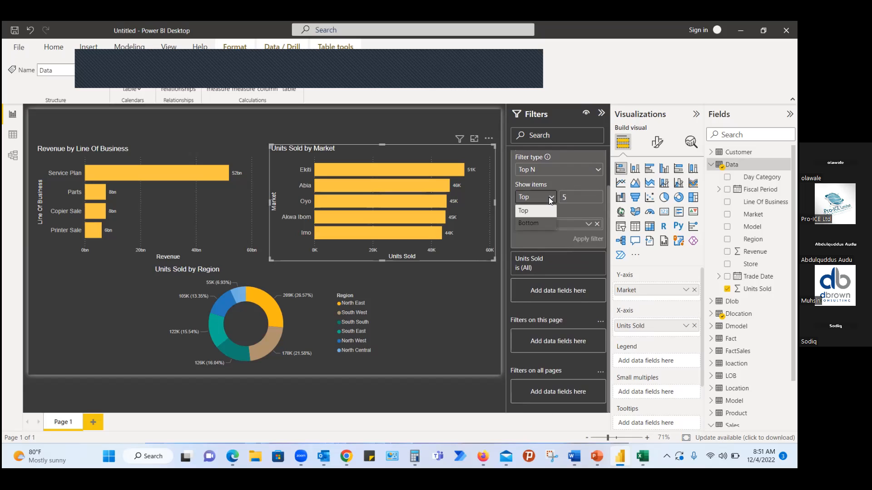
left_click(534, 223)
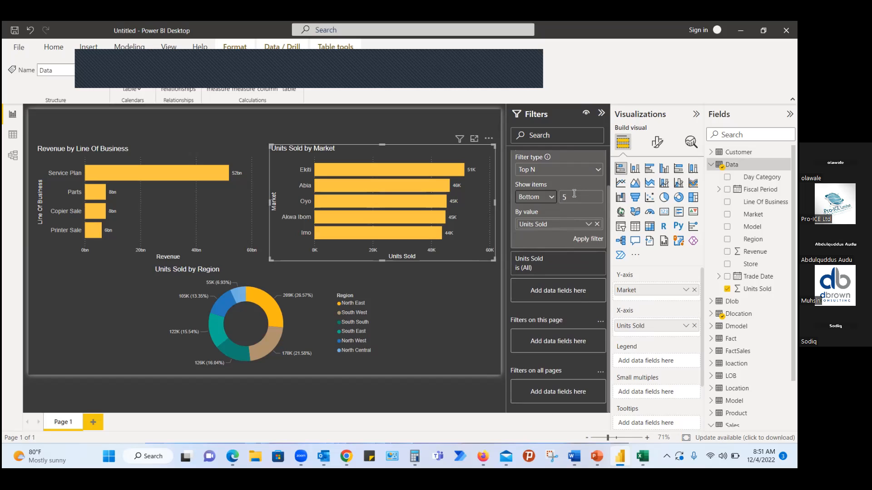
left_click(595, 241)
left_click(597, 241)
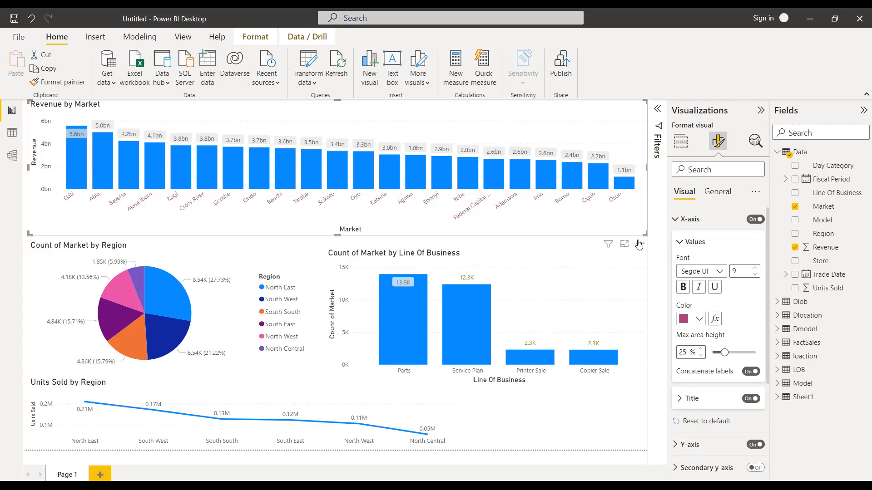
Replace Region on the X-axis of the Units Sold by Region line chart with Month from the Trade Date hierarchy
left_click(317, 405)
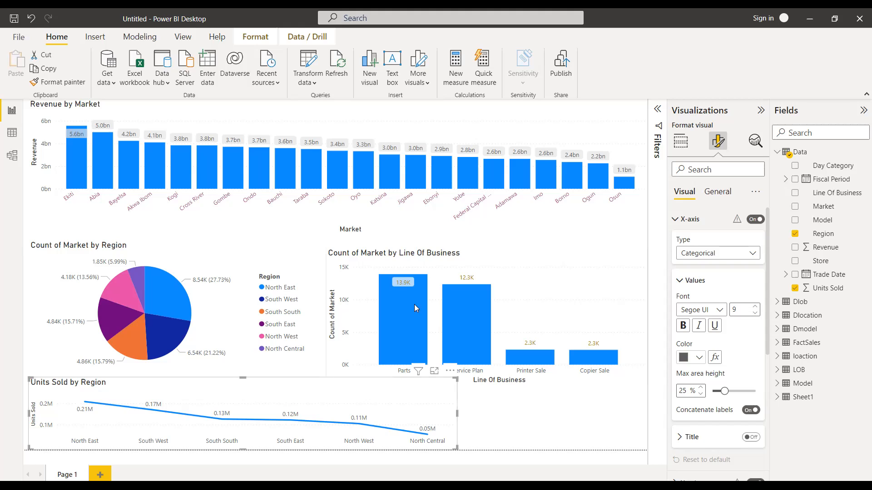
left_click(681, 142)
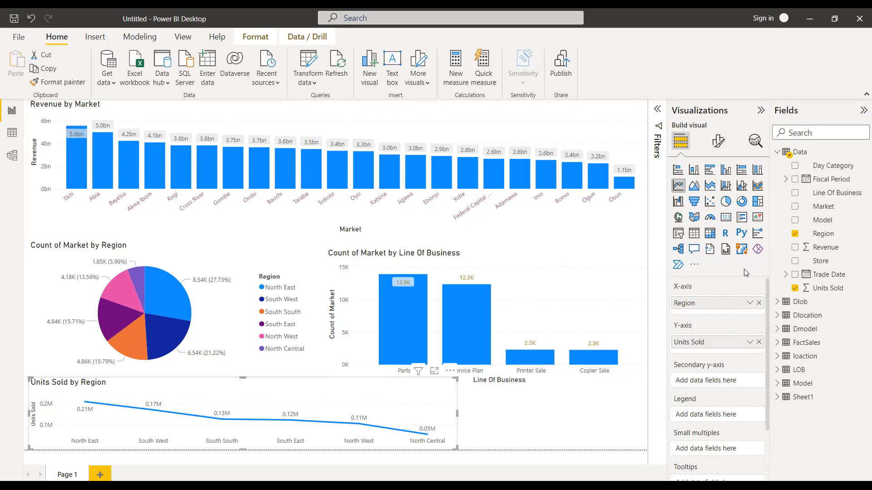
left_click(759, 305)
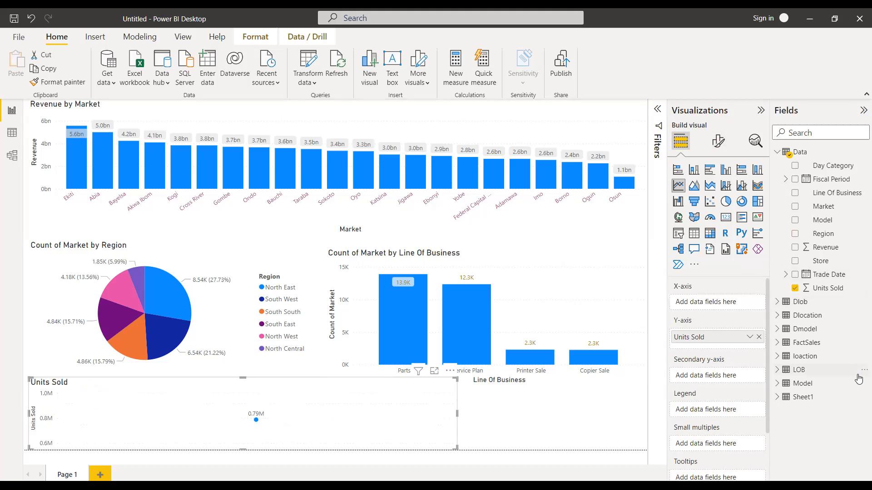
left_click(786, 275)
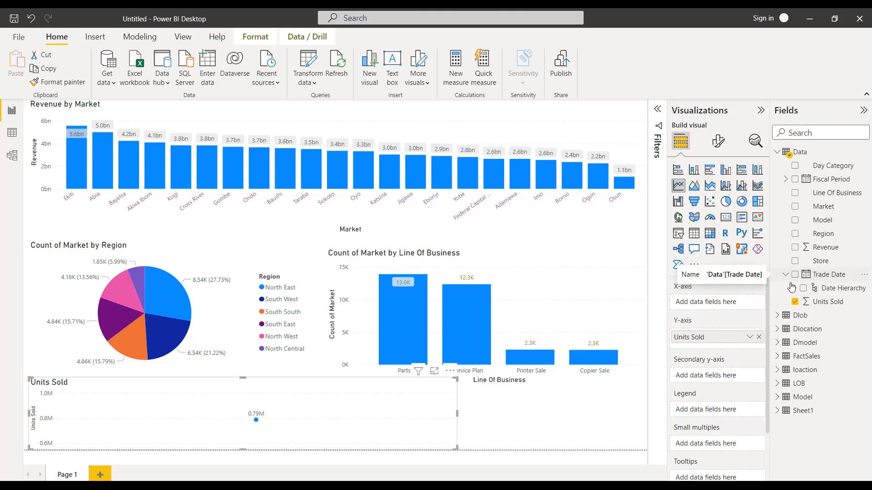
left_click(794, 288)
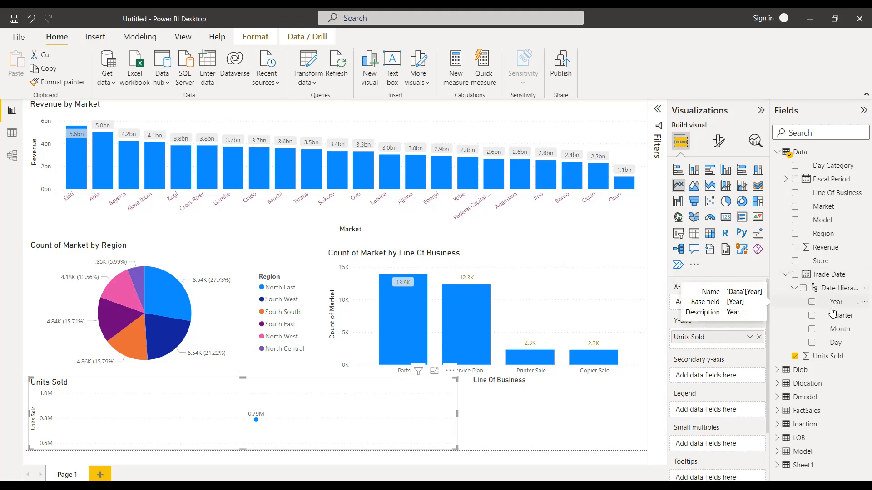
left_click(819, 334)
left_click(813, 332)
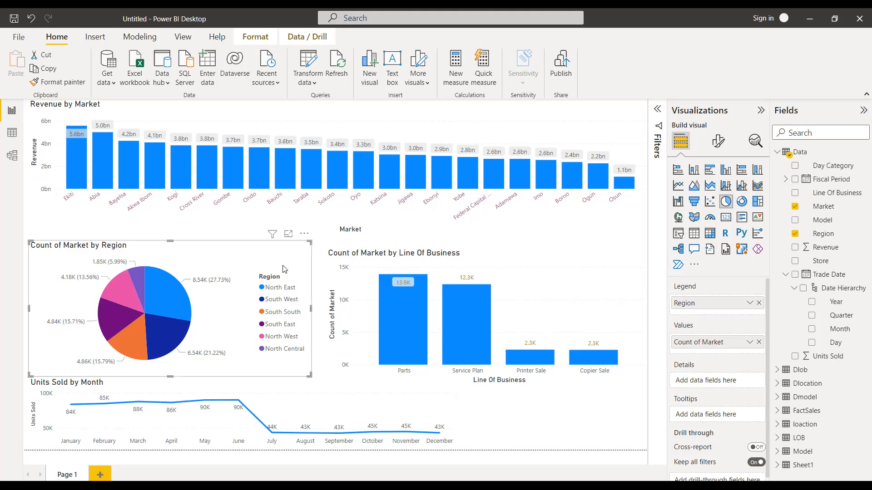
Convert the Count of Market by Region pie chart into a donut chart
left_click(743, 203)
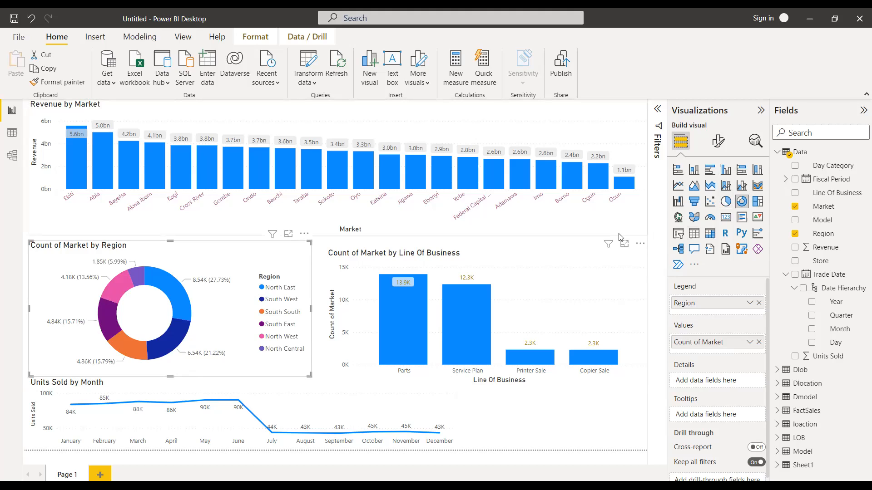
mouse_move(419, 367)
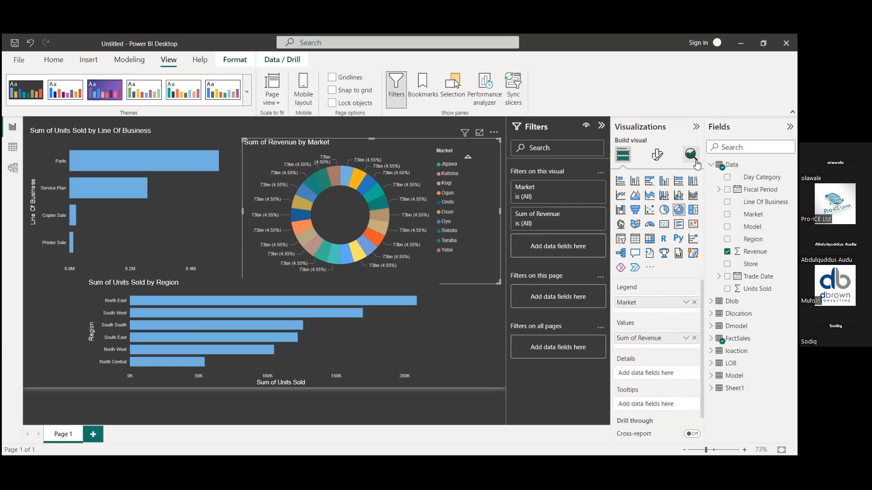
Collapse the Data table's fields, check the fields of the Sum of Units Sold by Region chart and browse the Sum of Revenue by Market legend
left_click(712, 167)
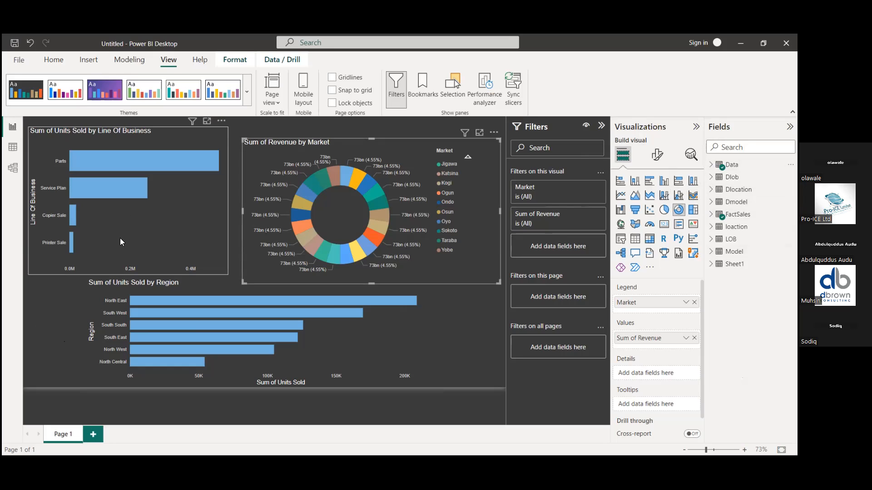
left_click(144, 287)
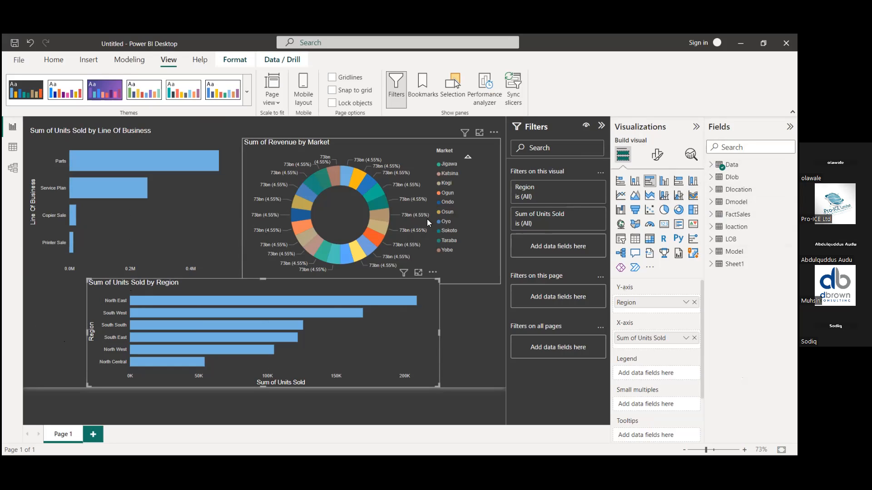
left_click(466, 159)
left_click(467, 159)
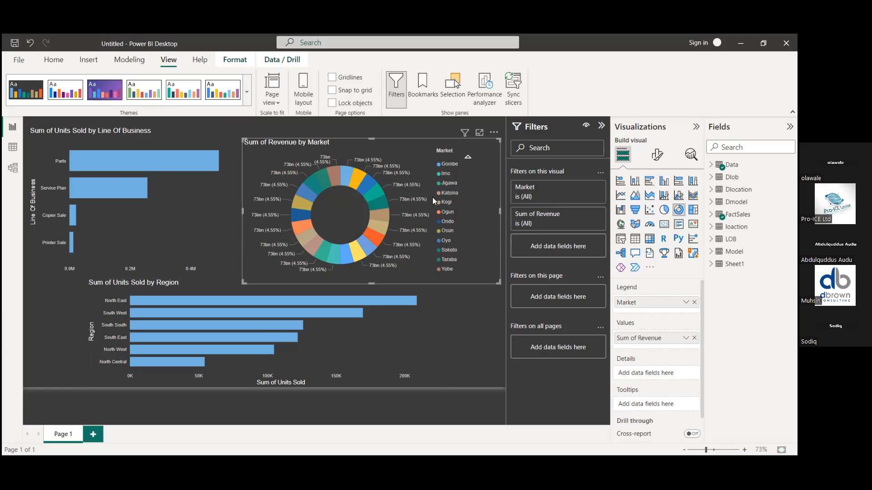